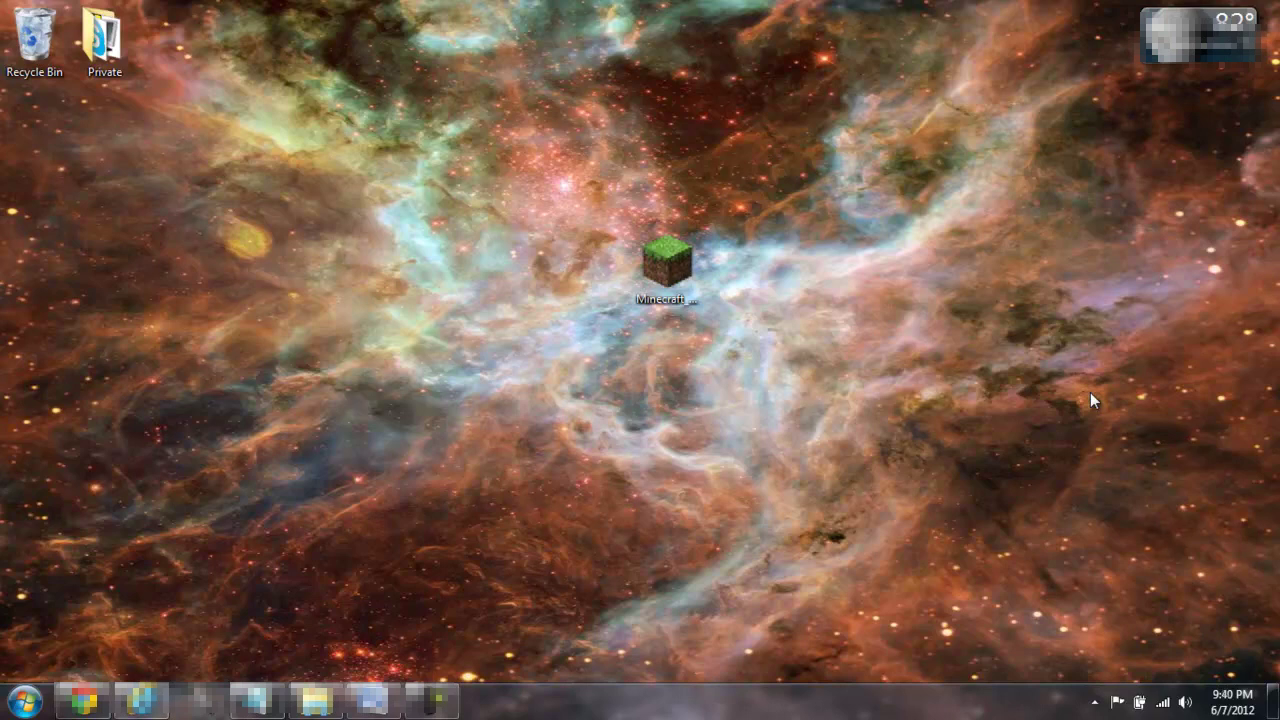
Create a new desktop folder named 'Minecraft Server'
click(667, 262)
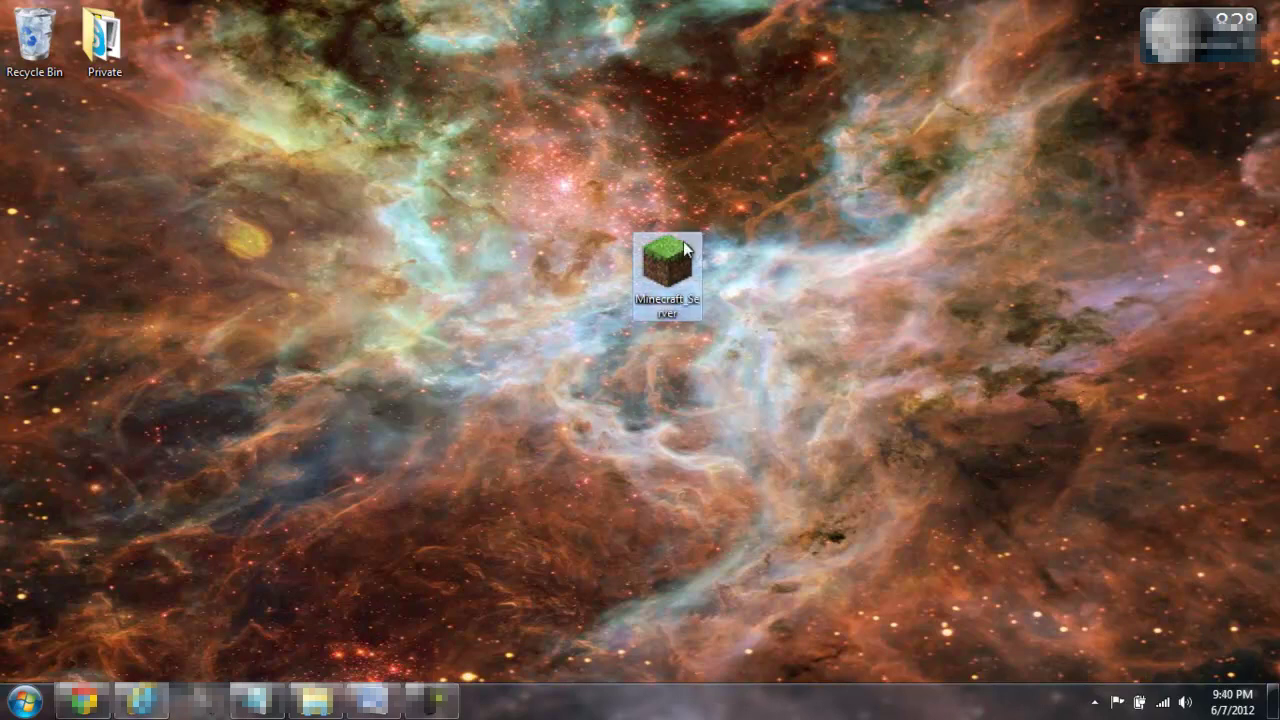
click(792, 312)
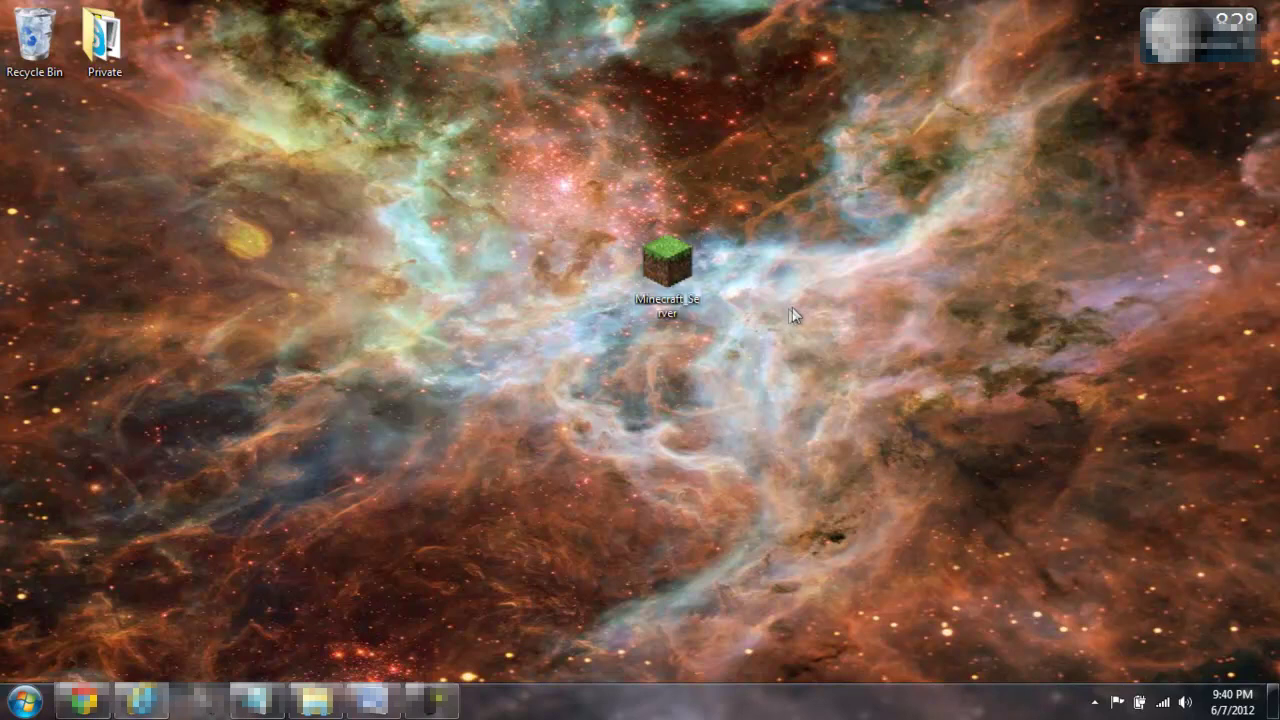
right_click(441, 132)
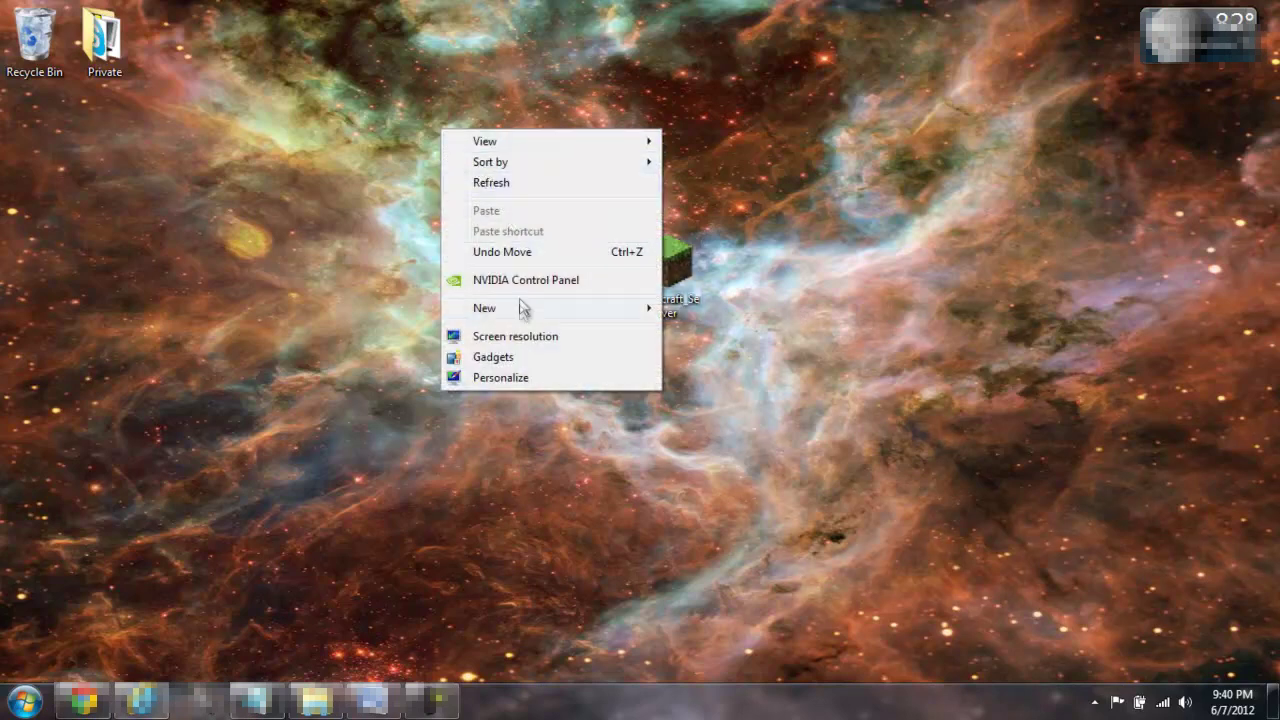
mouse_move(540, 308)
click(693, 309)
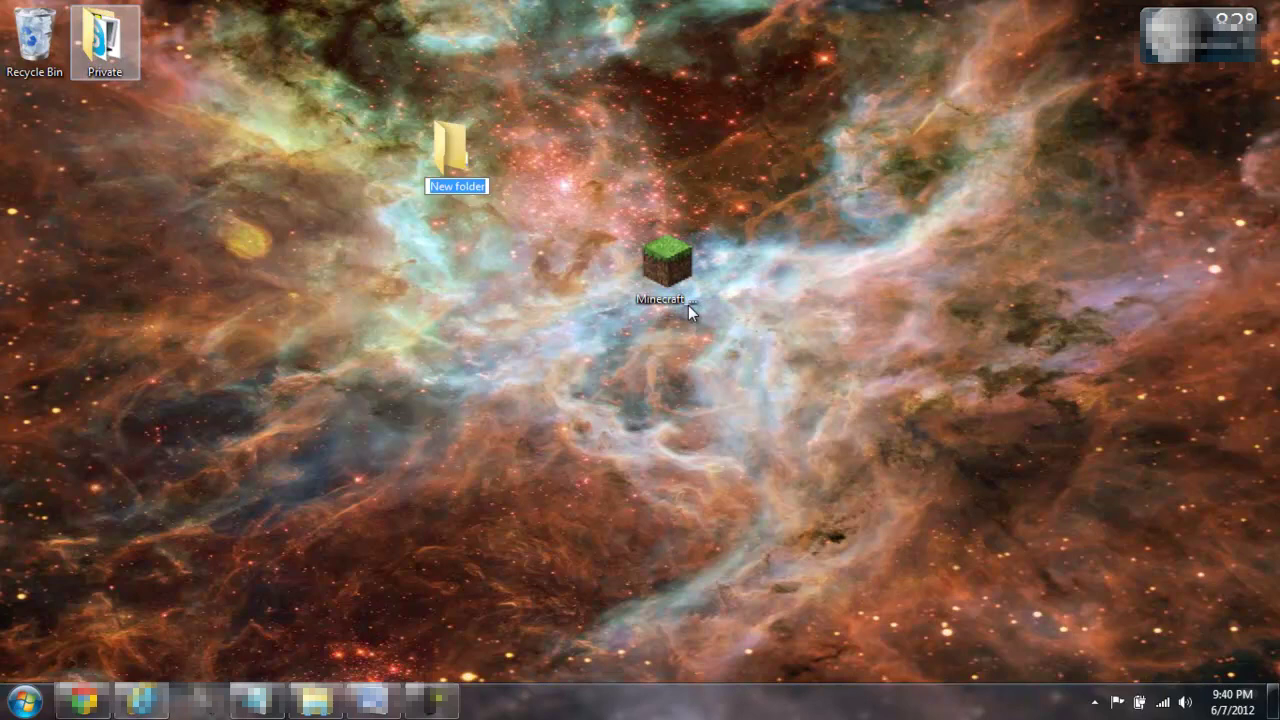
text(Minecraft Server)
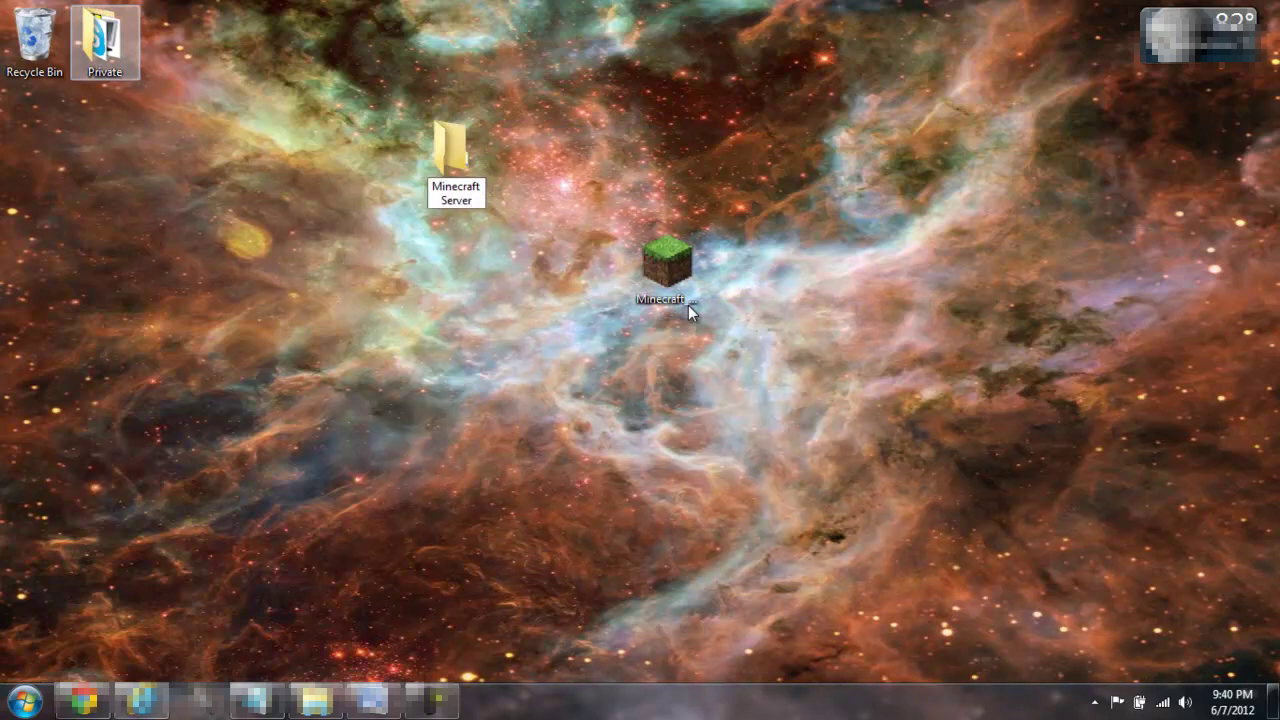
Move the Minecraft Server program into the 'Minecraft Server' folder
mouse_move(455, 160)
mouse_down()
mouse_move(471, 246)
mouse_move(526, 273)
mouse_up()
click(686, 275)
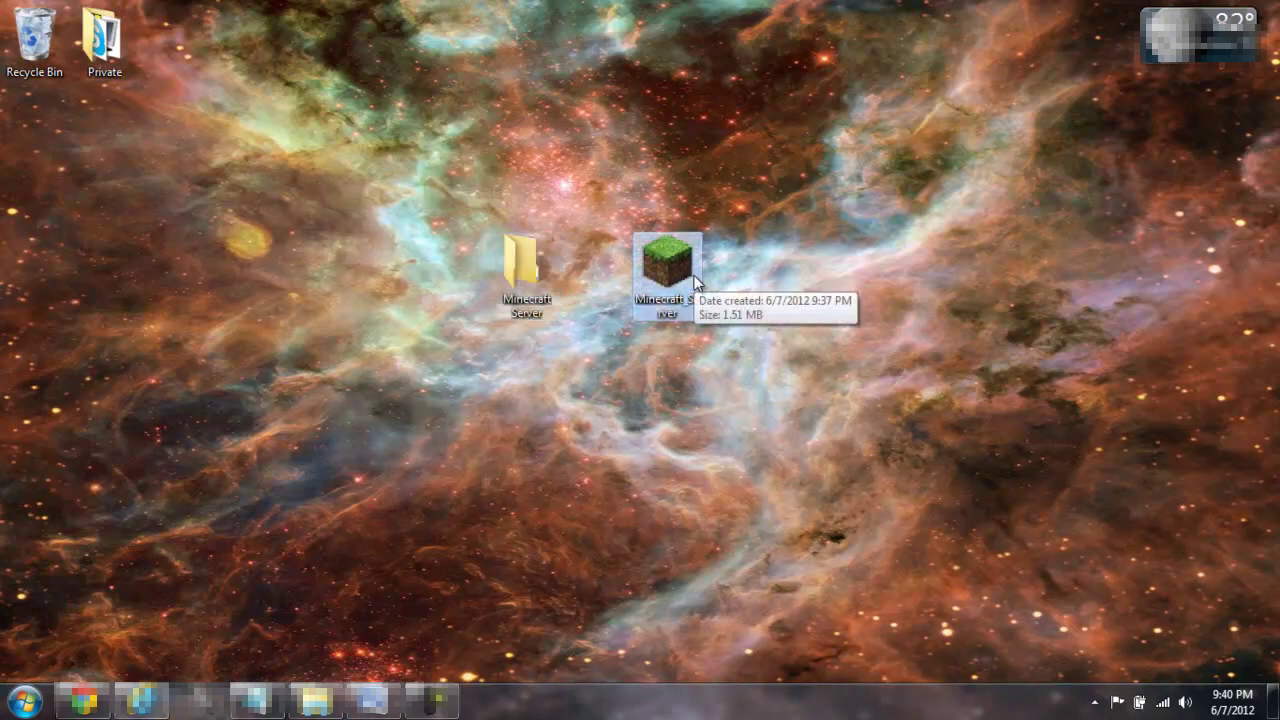
drag(694, 283, 524, 272)
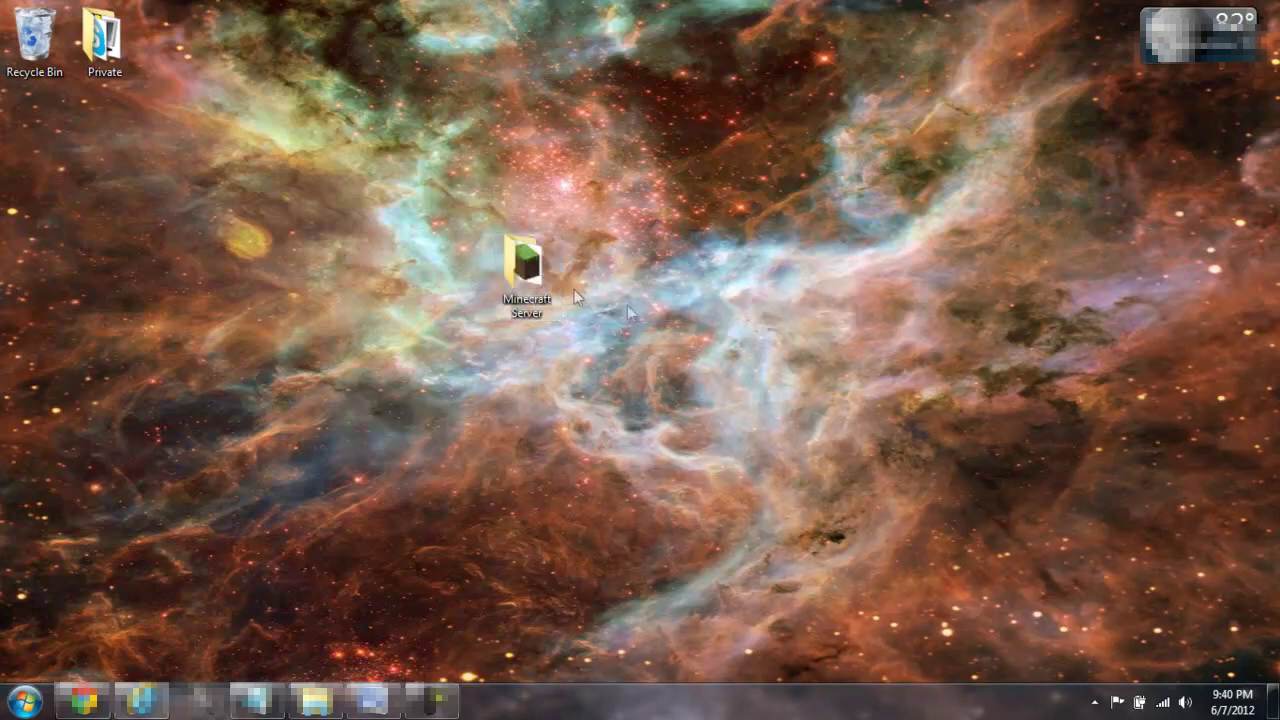
Open the Minecraft Server folder, resize and move its window, and launch Minecraft_Server
double_click(544, 278)
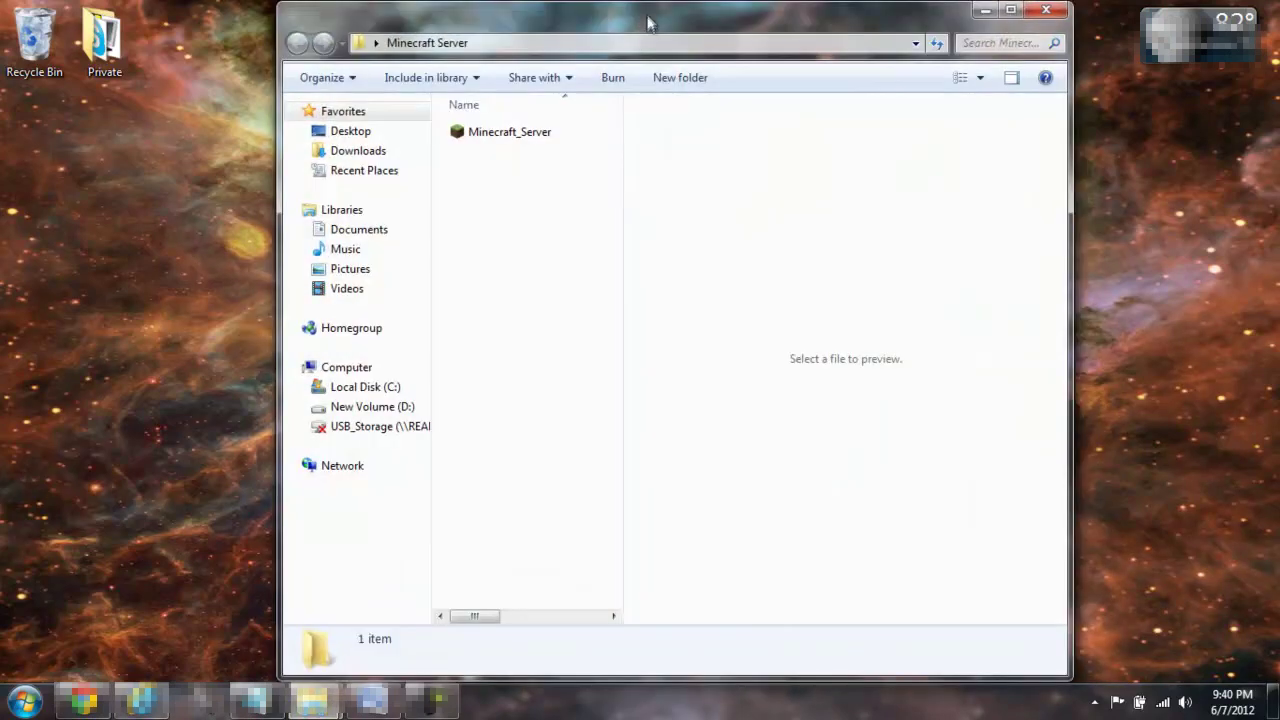
click(1046, 10)
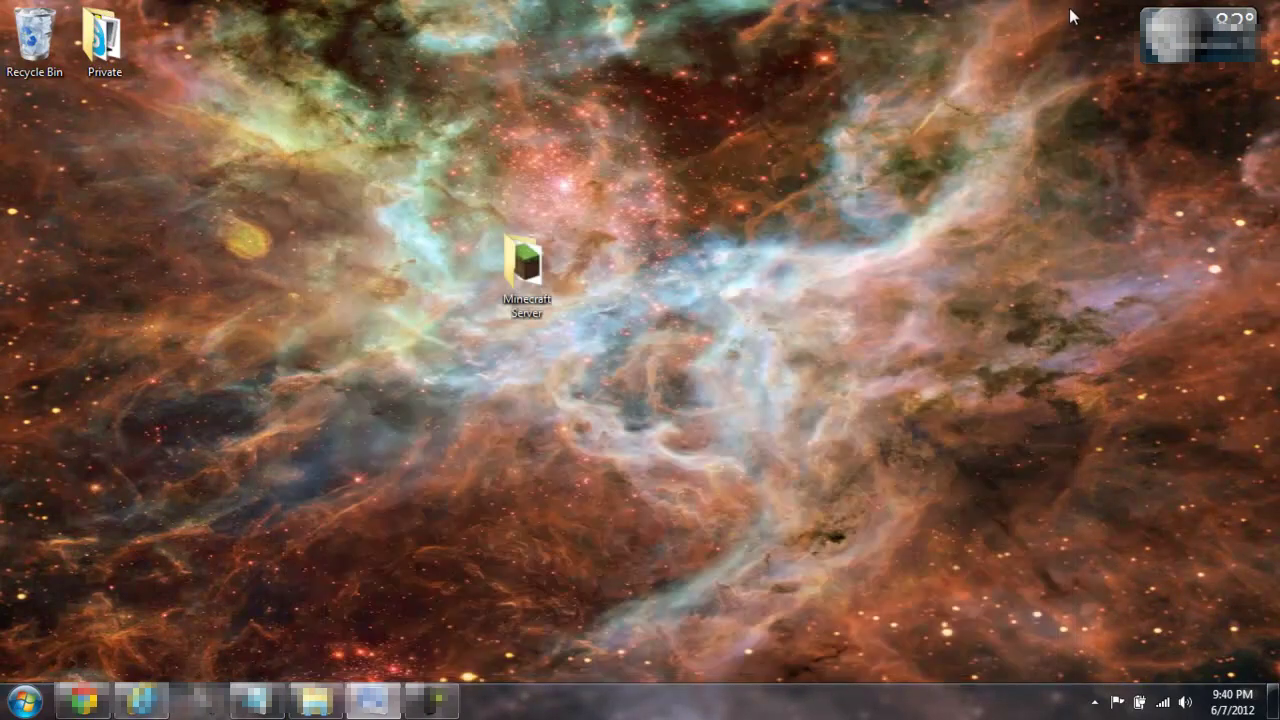
double_click(530, 262)
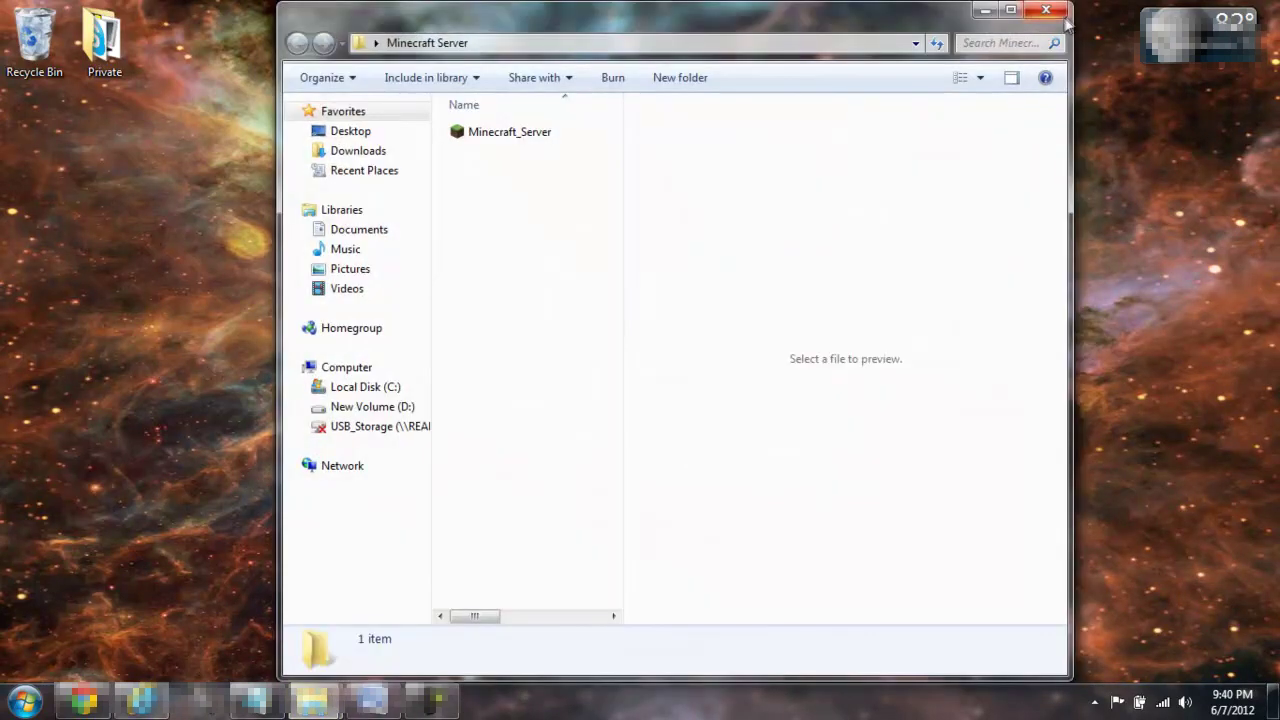
drag(1068, 20, 662, 22)
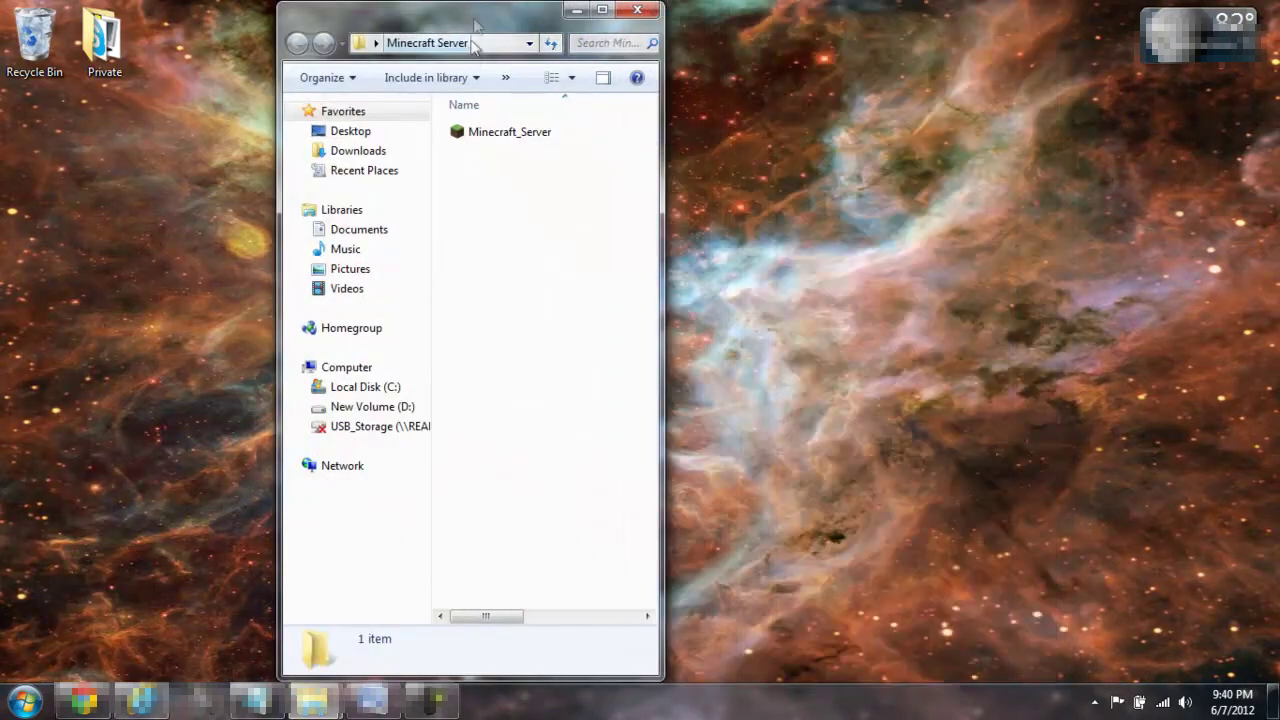
drag(476, 24, 808, 37)
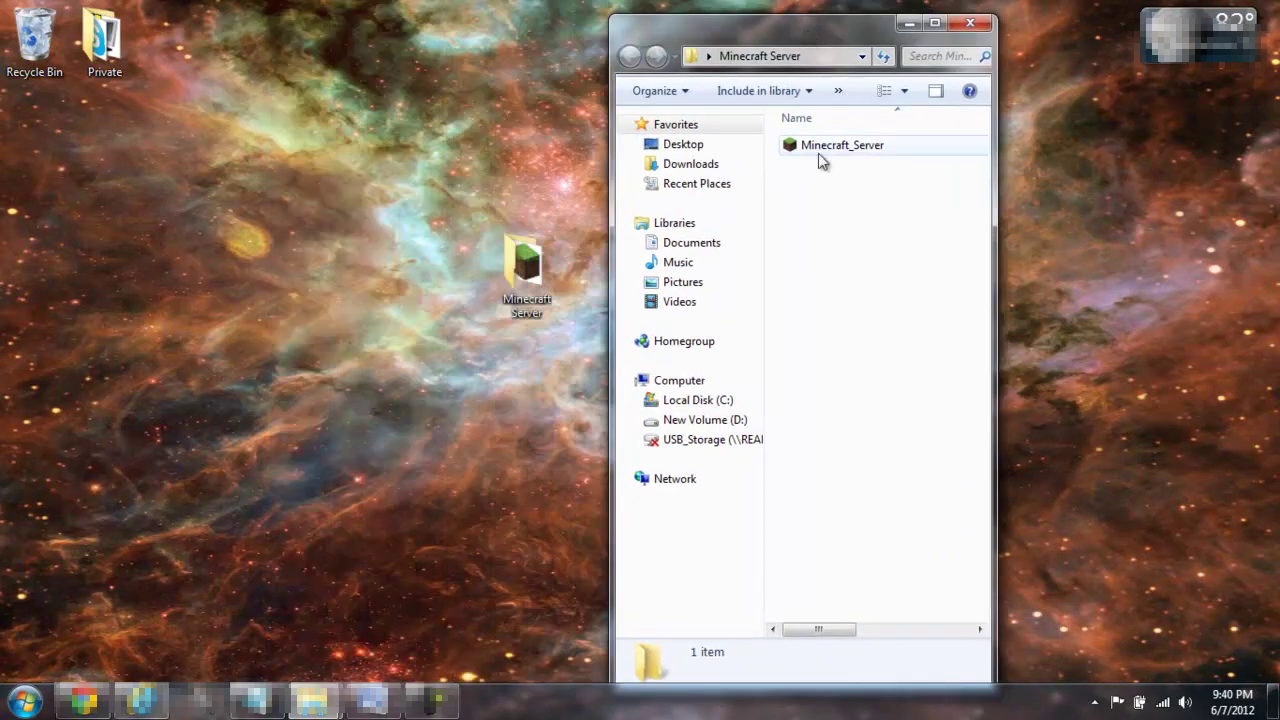
double_click(818, 153)
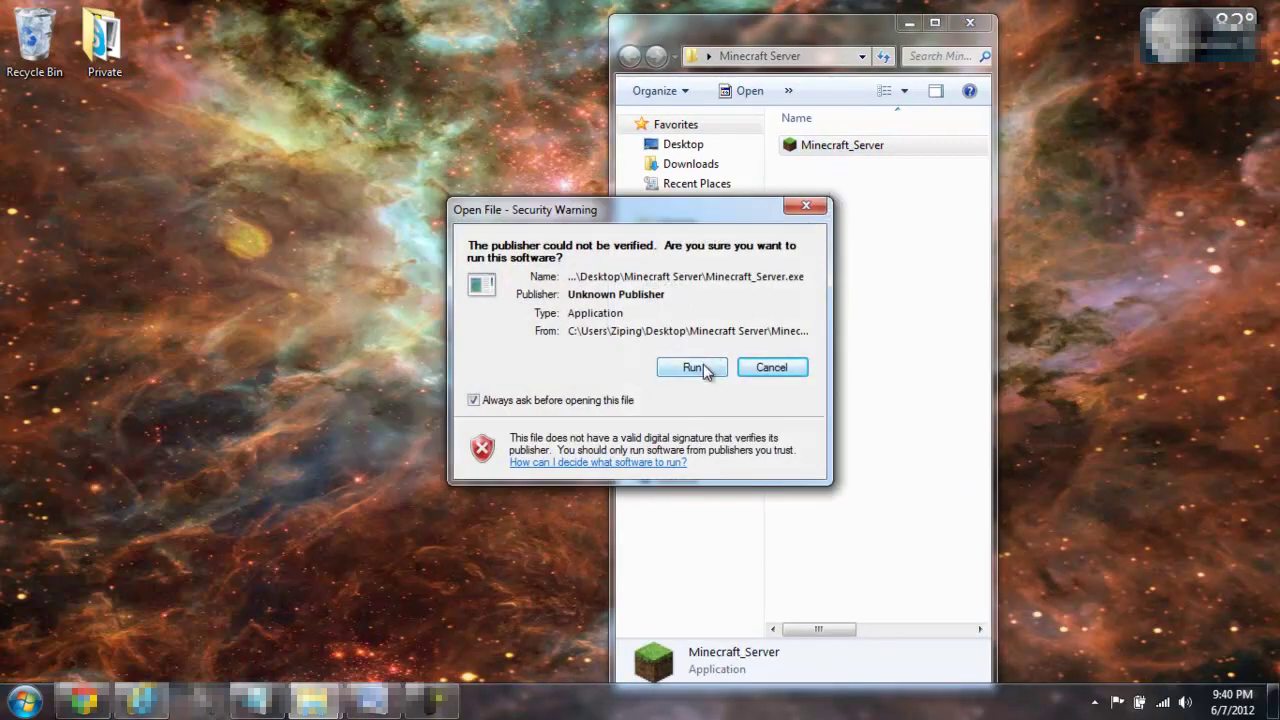
Allow the unverified Minecraft_Server program to run and reposition its console window
click(693, 367)
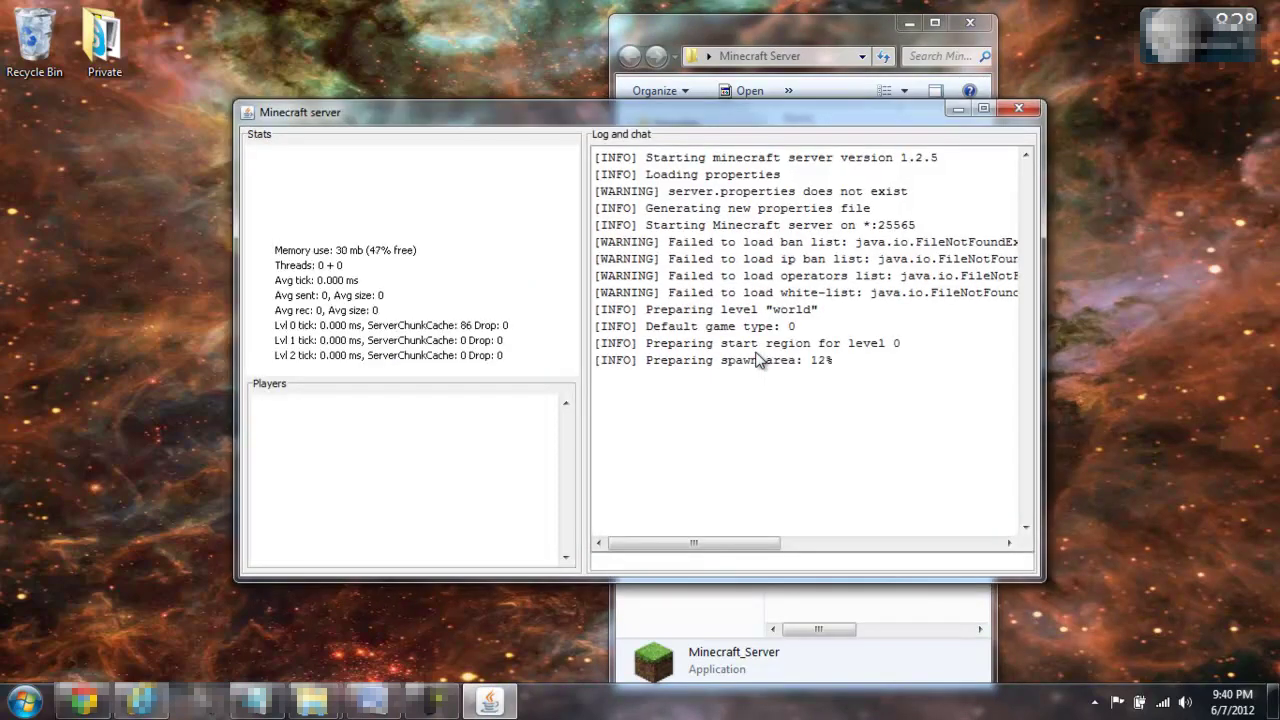
drag(762, 124, 782, 67)
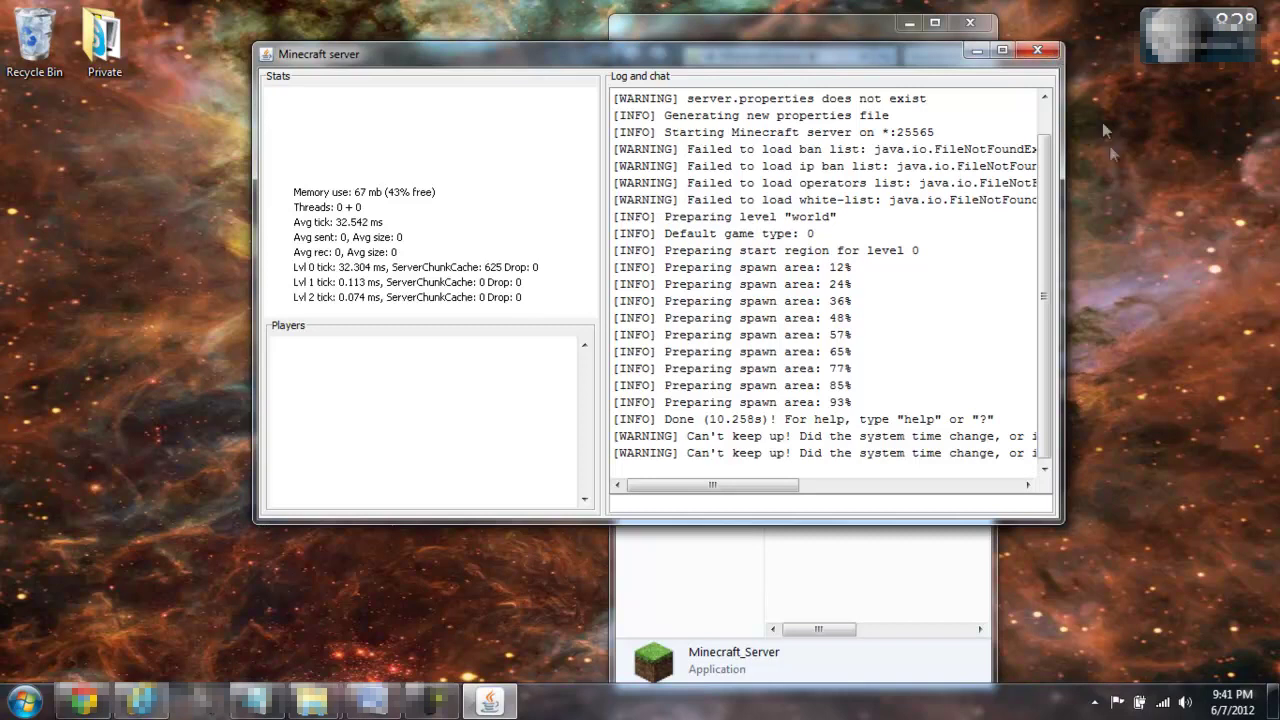
click(1037, 50)
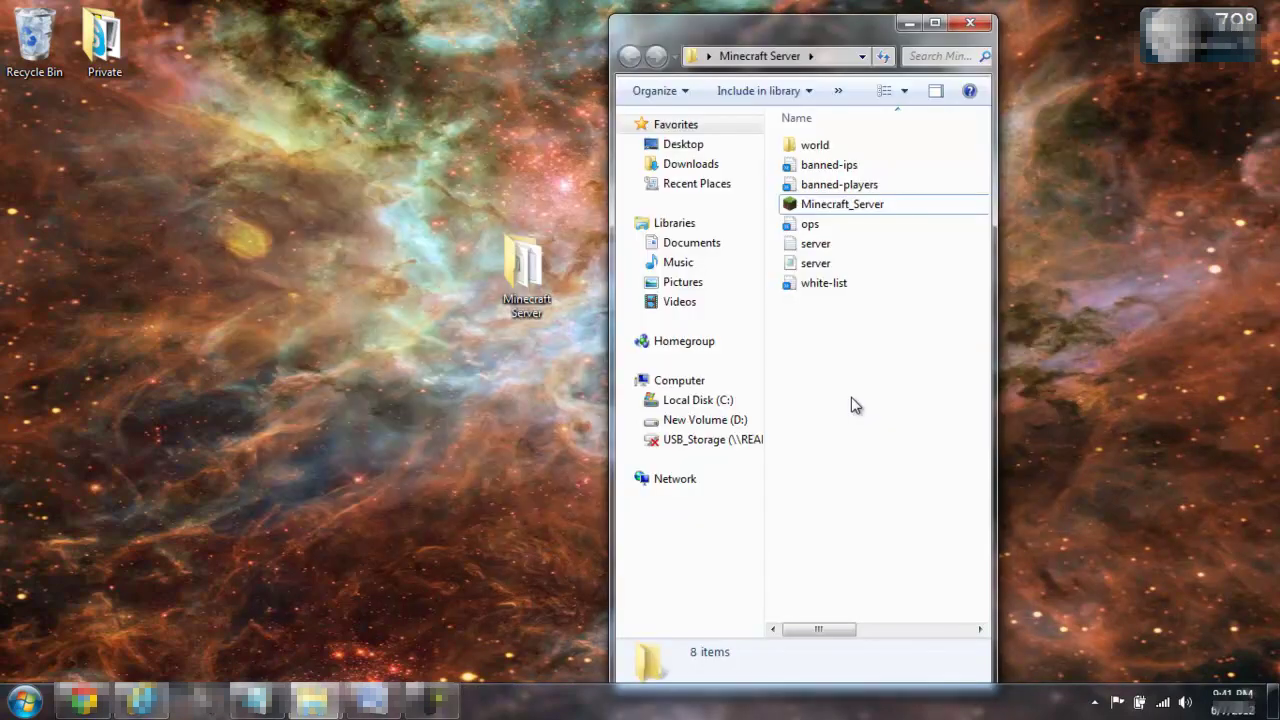
drag(863, 380, 837, 243)
click(898, 396)
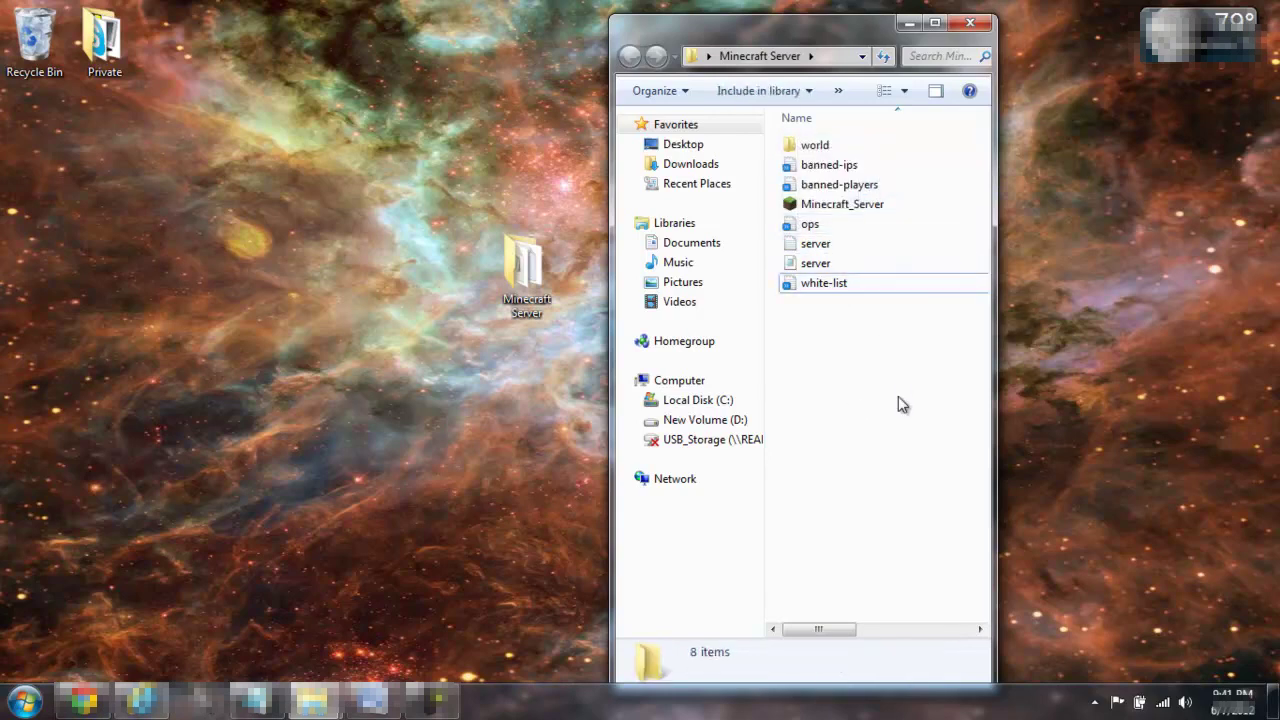
click(856, 266)
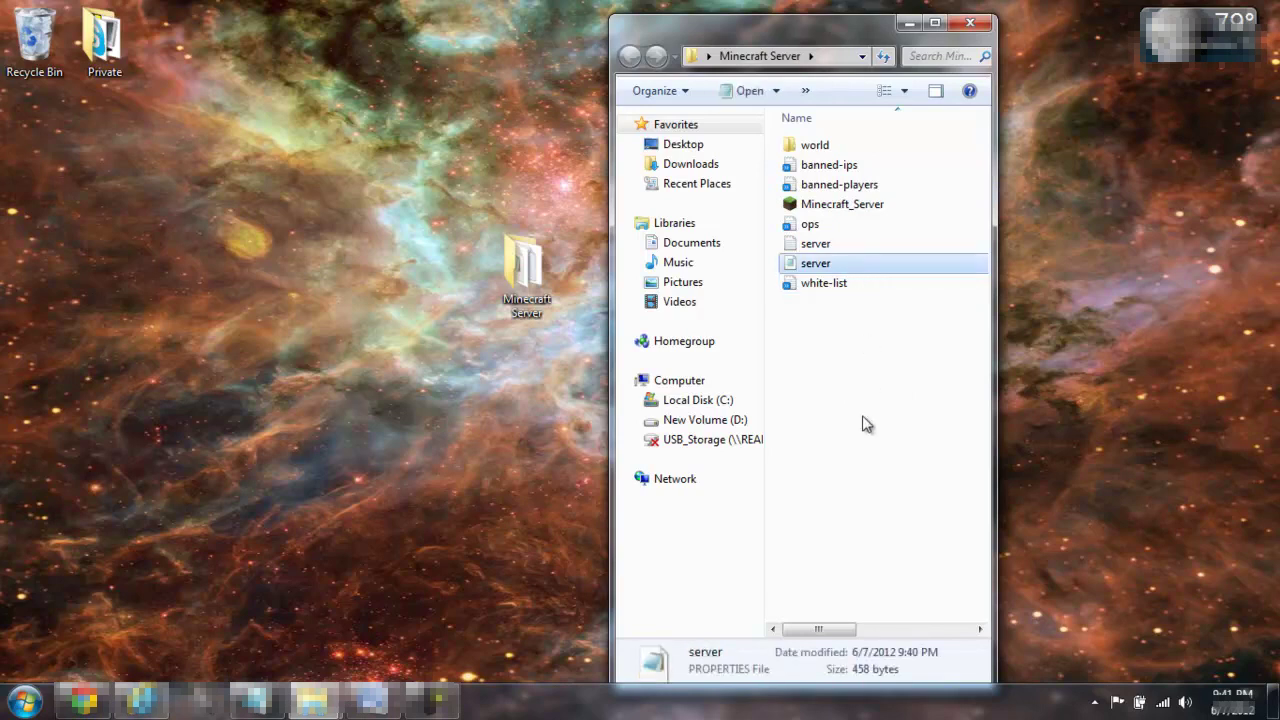
click(830, 246)
click(818, 267)
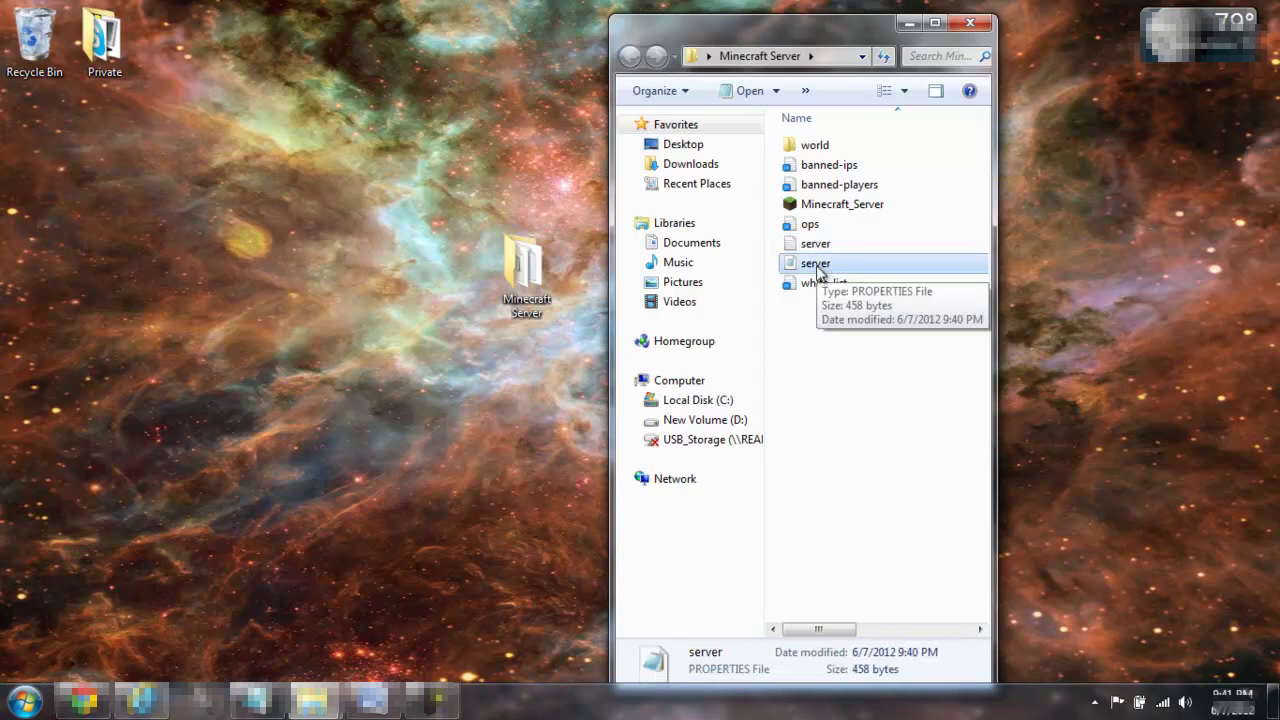
Open server.properties in Notepad and resize the window to show server-port=25565
double_click(818, 265)
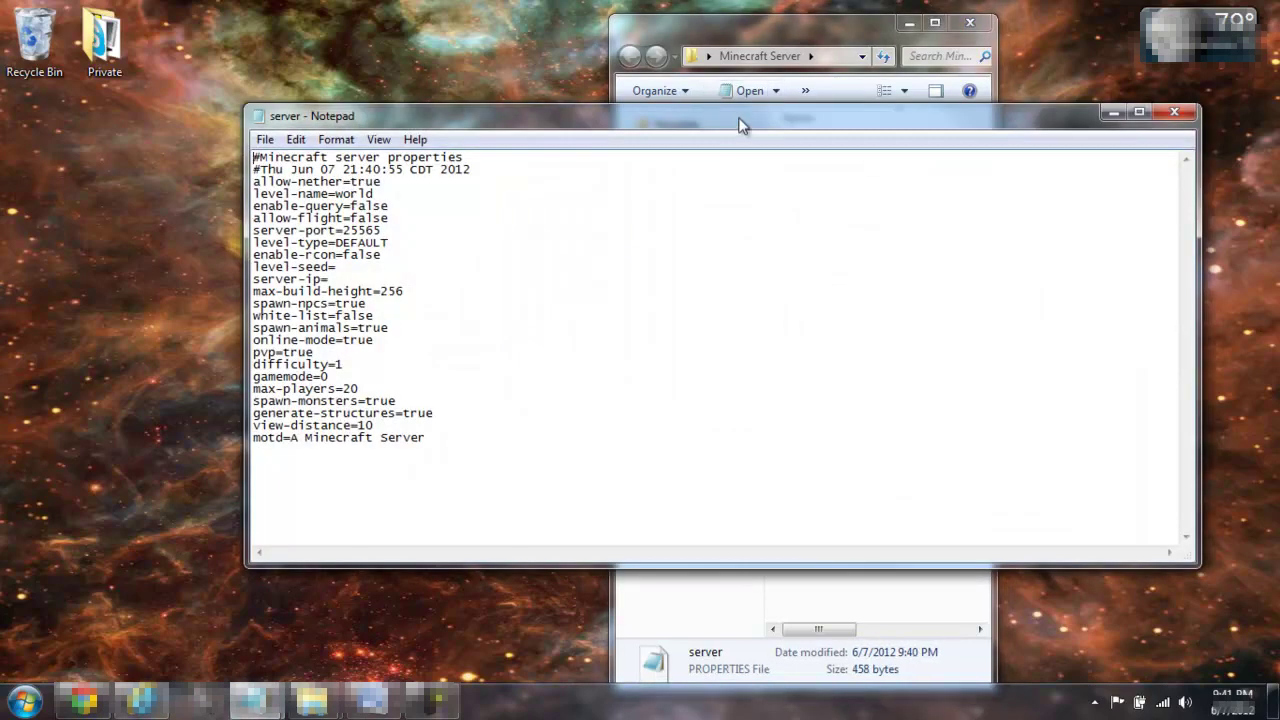
double_click(676, 122)
drag(676, 122, 706, 95)
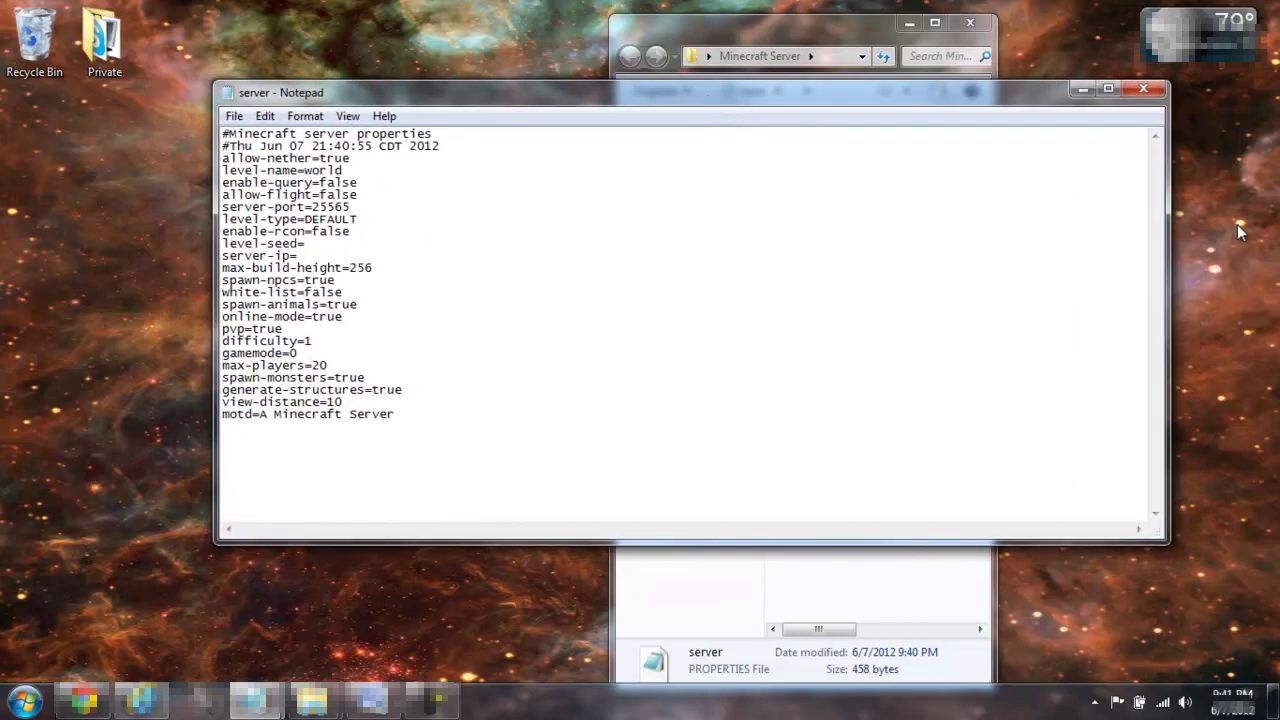
drag(1169, 229, 1005, 231)
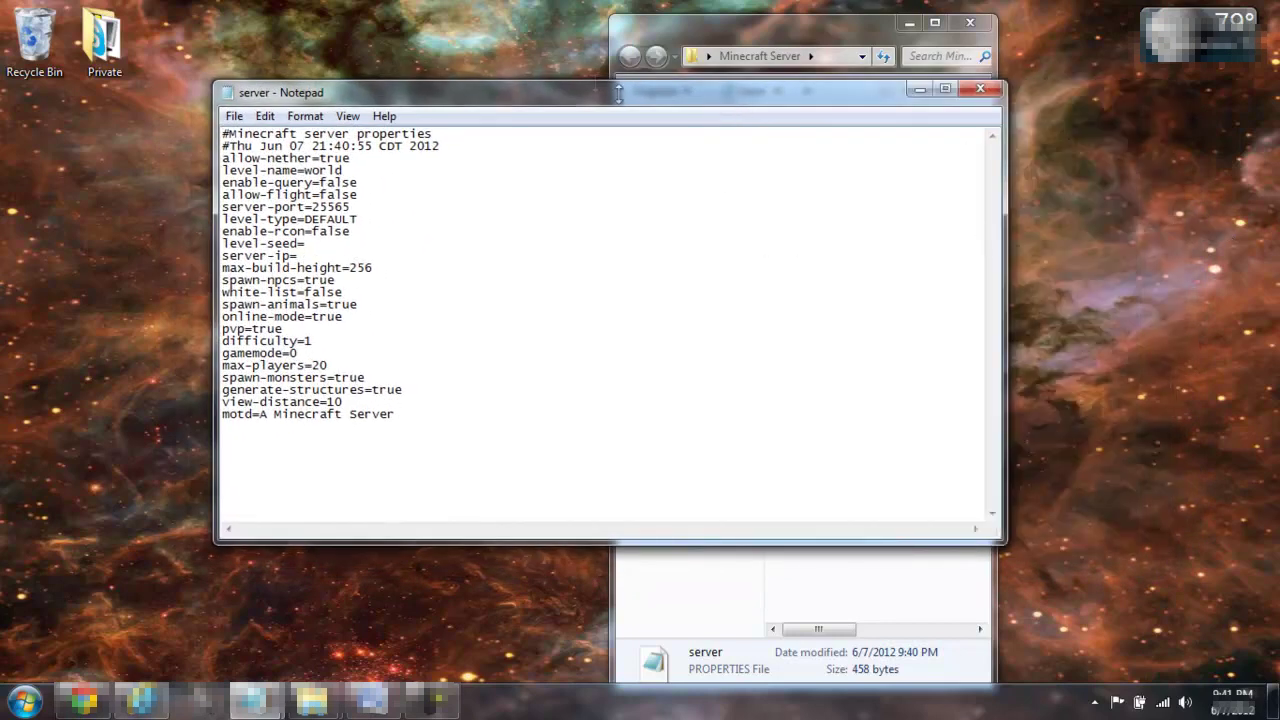
drag(595, 103, 735, 131)
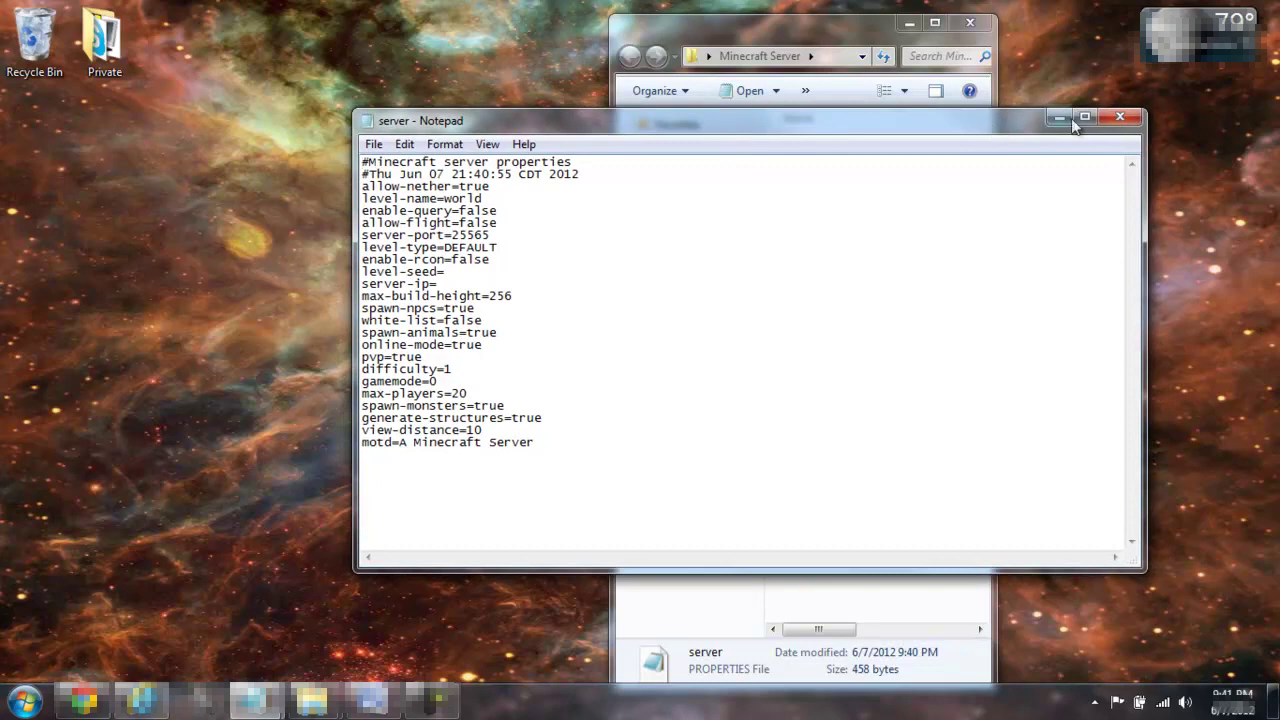
Close Notepad and bring up the program chooser for server.properties
click(1119, 115)
right_click(818, 266)
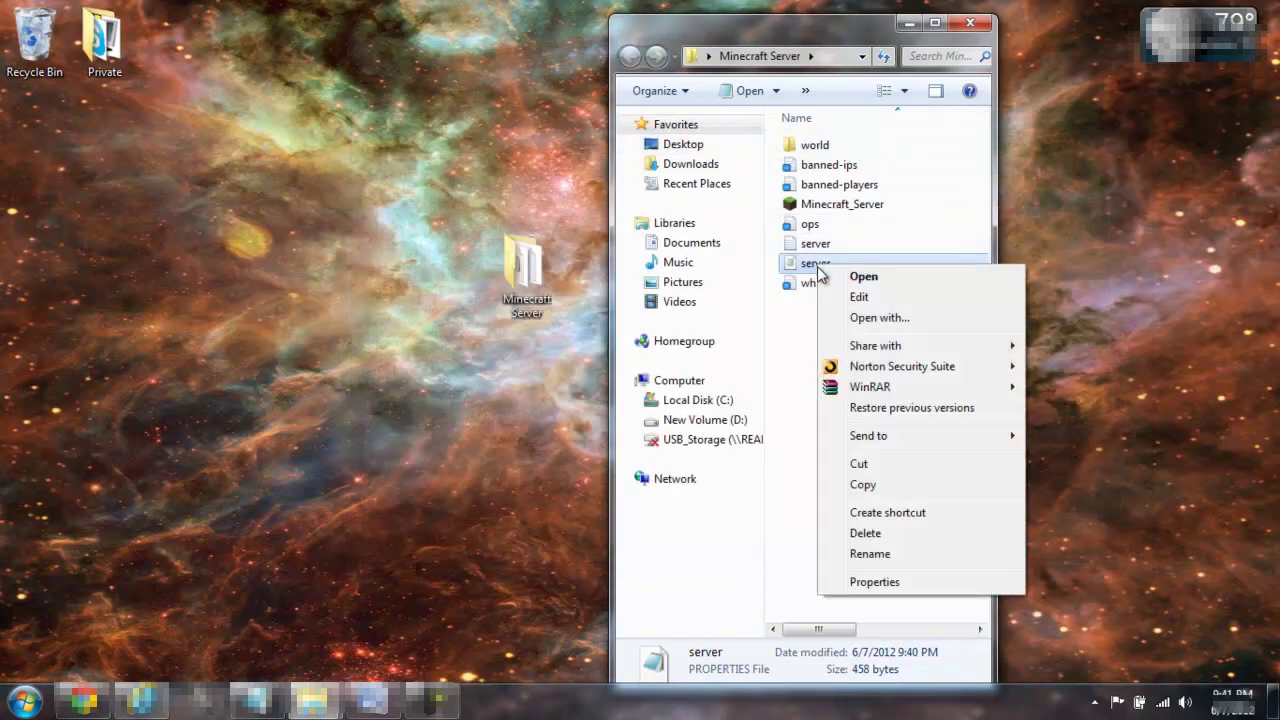
click(880, 318)
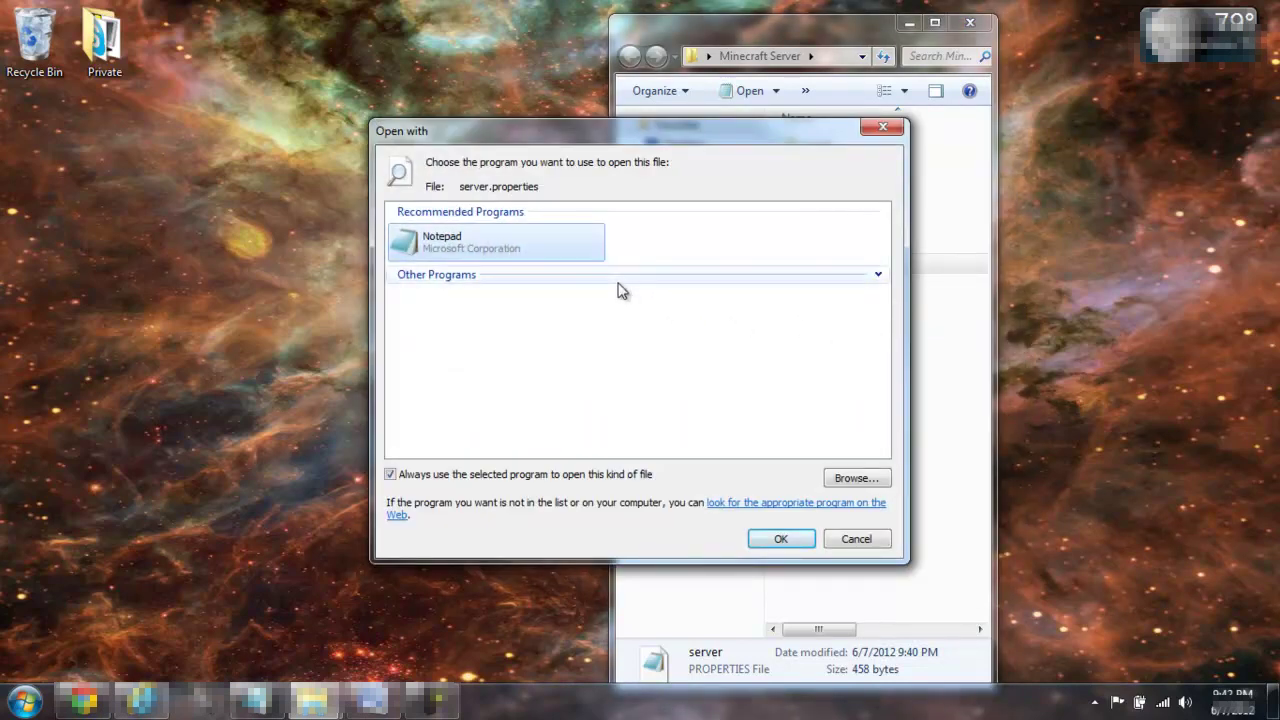
Reopen server.properties in Notepad and resize and reposition the window
double_click(553, 255)
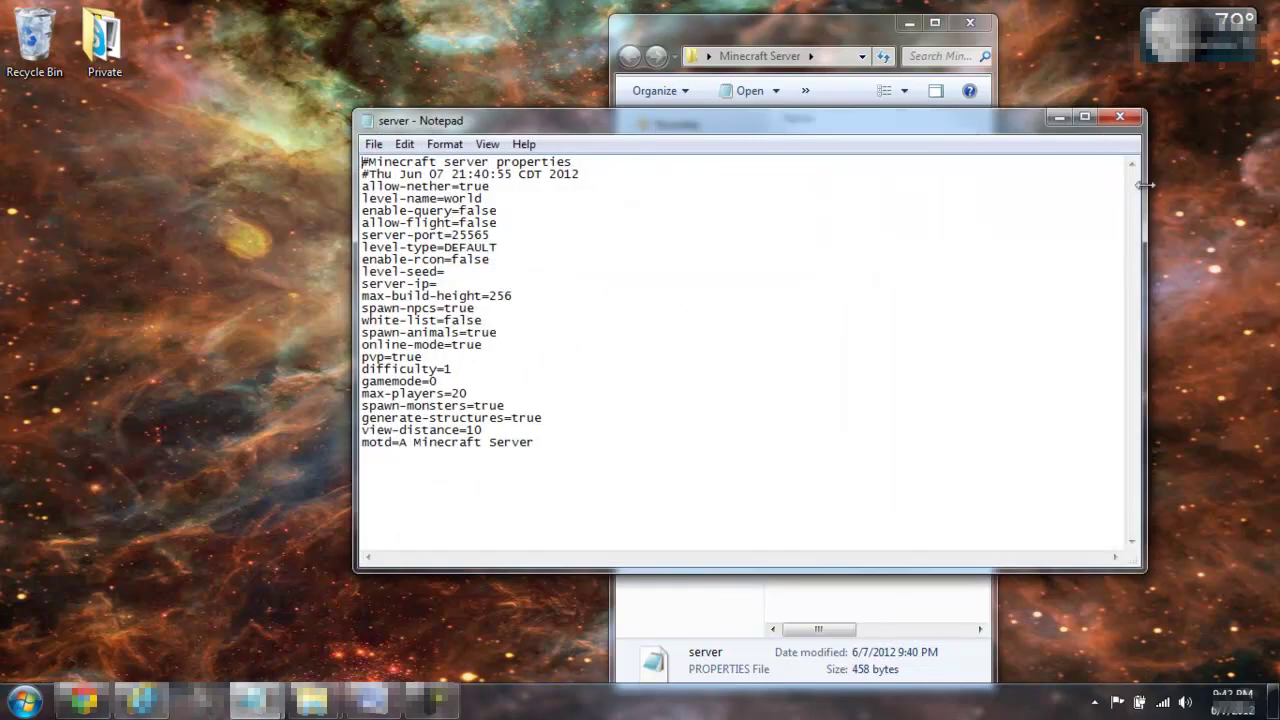
drag(1146, 184, 1048, 184)
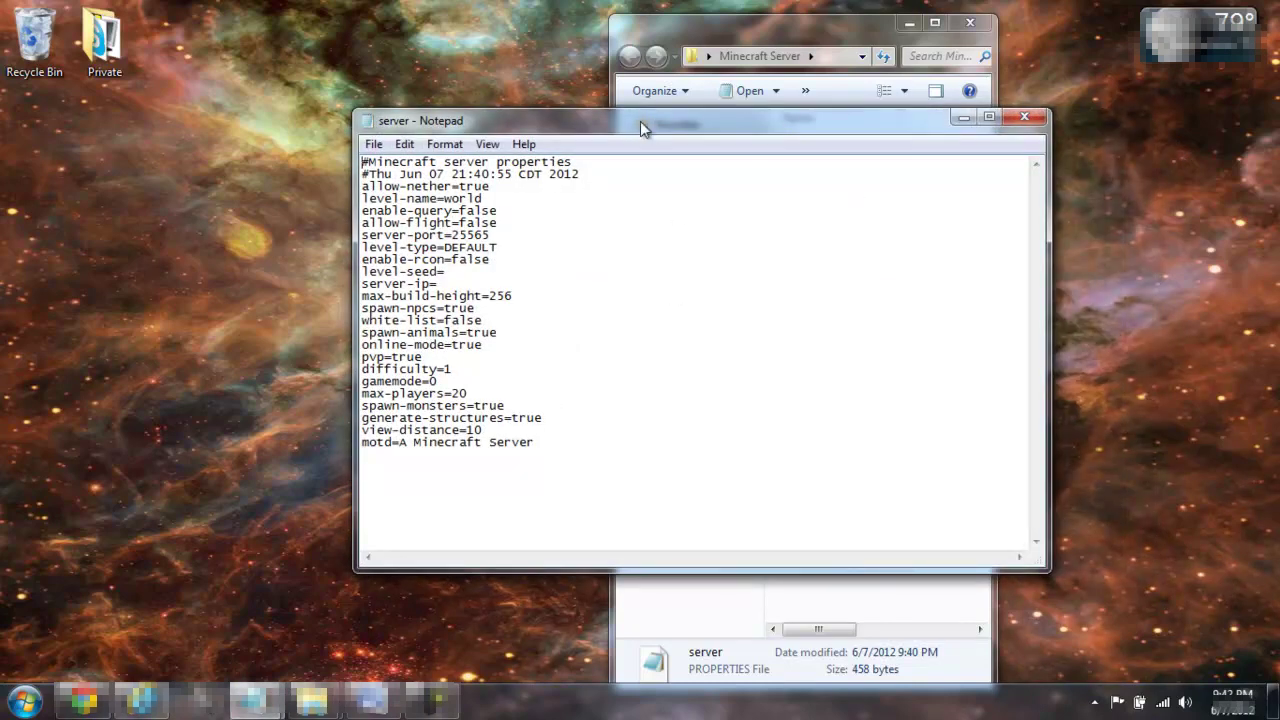
drag(640, 121, 670, 92)
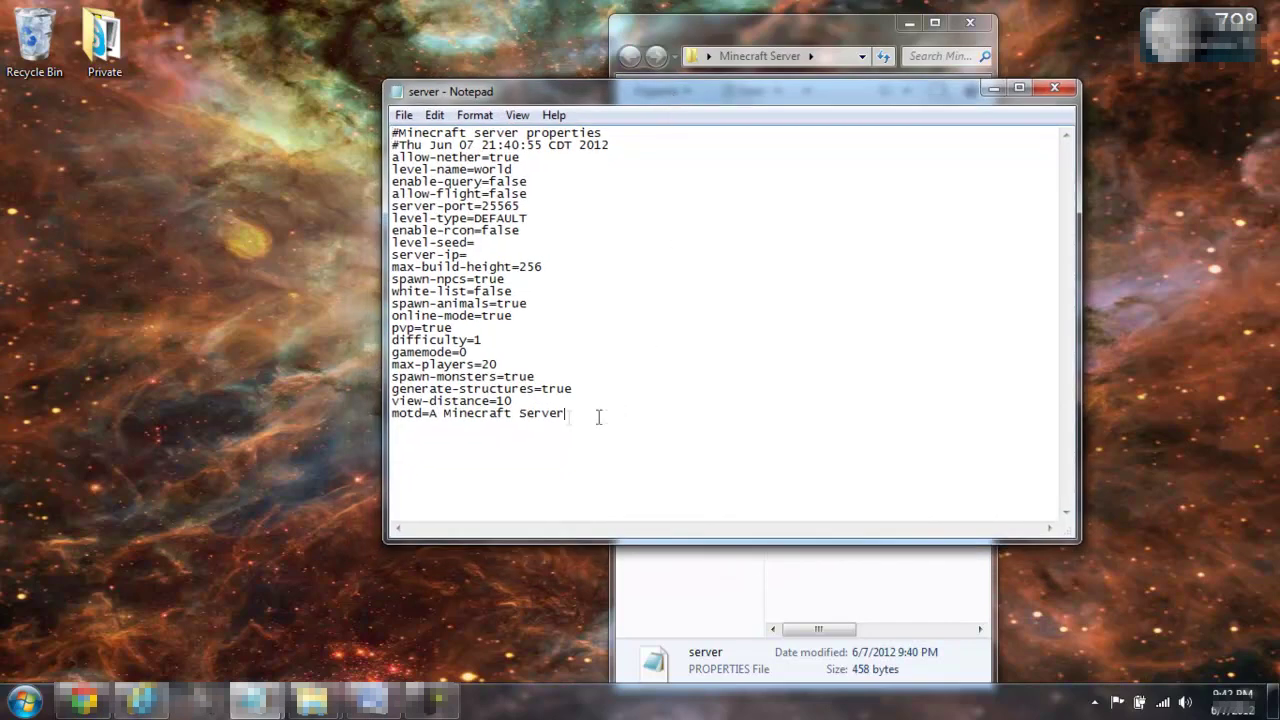
Highlight the last settings and online-mode=true, leaving the caret after 'true'
mouse_move(569, 417)
mouse_down()
mouse_move(390, 377)
mouse_move(751, 391)
mouse_up()
click(726, 413)
drag(475, 316, 390, 320)
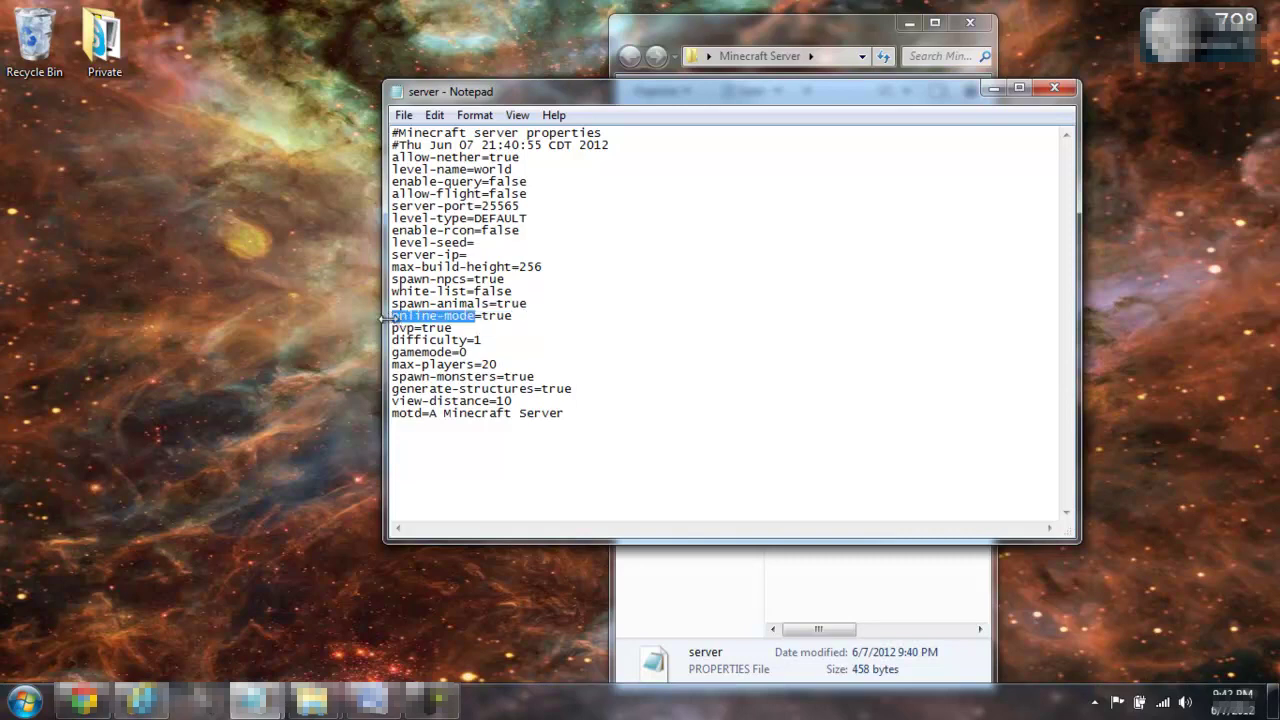
click(535, 316)
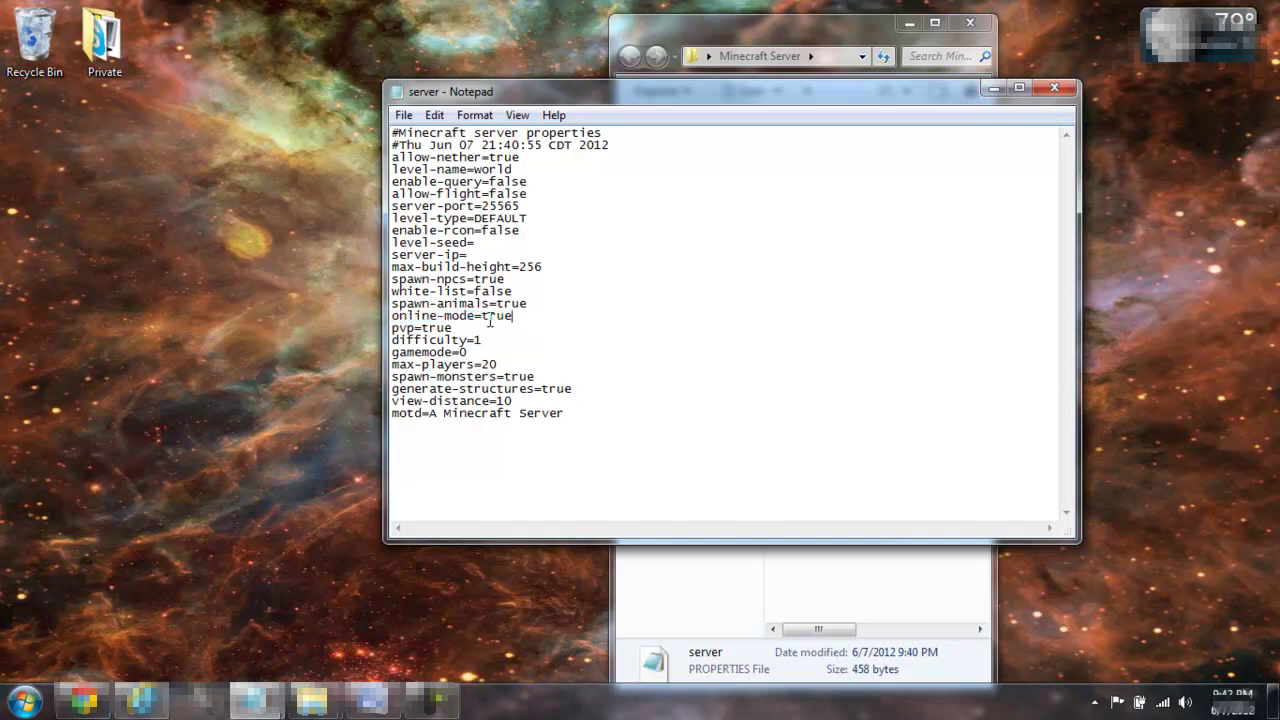
drag(485, 318, 522, 318)
click(539, 319)
Change online-mode to false, restore it to true, and highlight the online-mode=true line
key(BackSpace)
key(BackSpace)
key(BackSpace)
key(BackSpace)
text(false)
key(BackSpace)
key(BackSpace)
key(BackSpace)
key(BackSpace)
key(BackSpace)
text(true)
drag(516, 315, 358, 318)
Close Notepad and save the changes to server.properties
click(1054, 88)
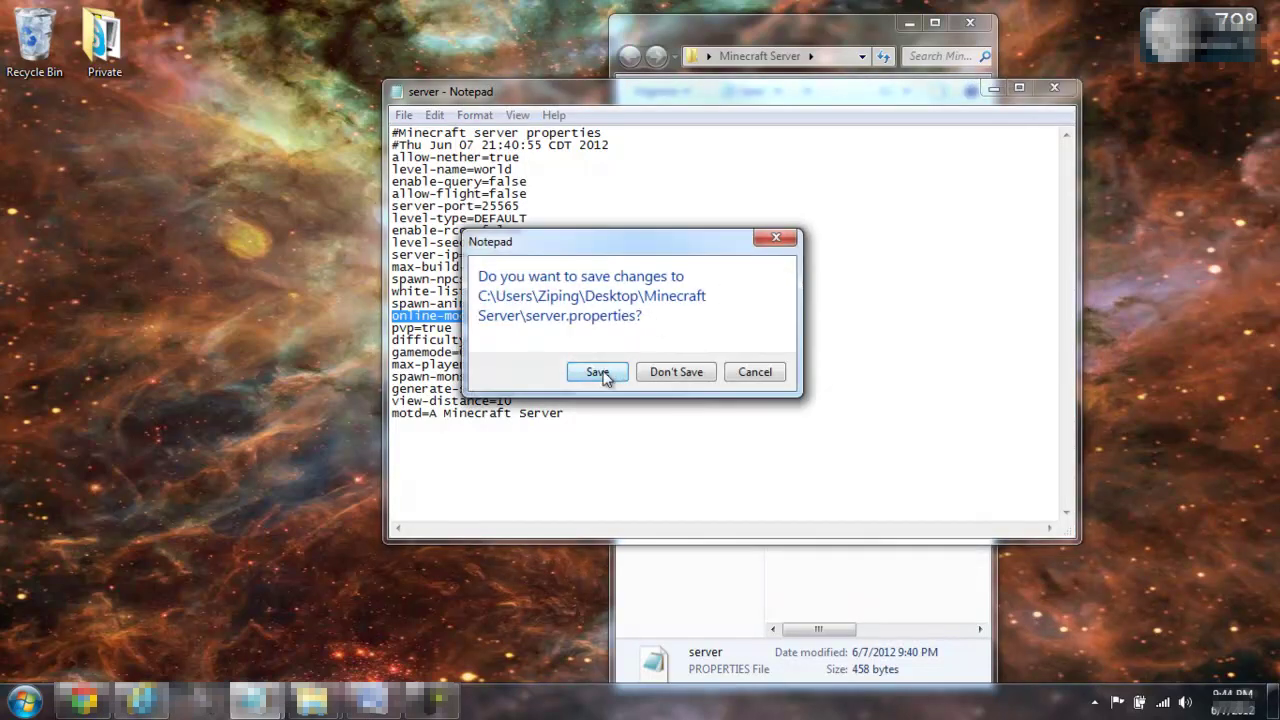
click(598, 372)
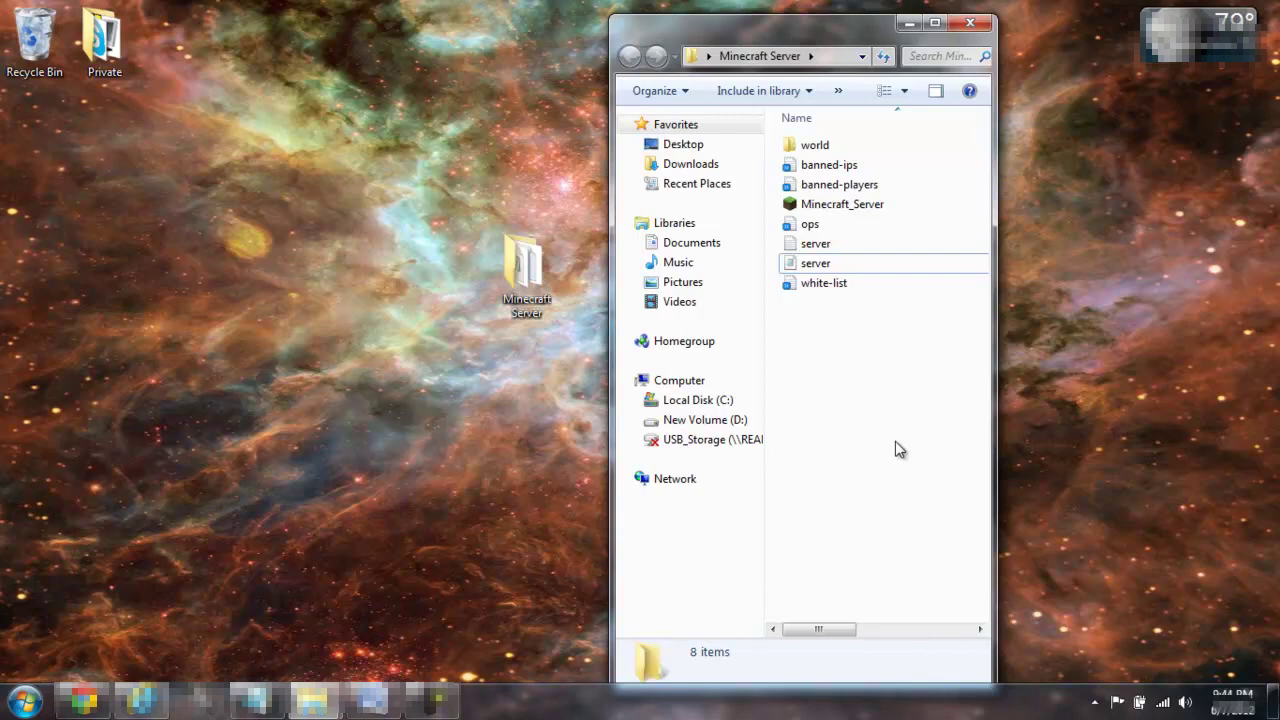
Arrange Chrome and the router-address notes side by side
click(84, 700)
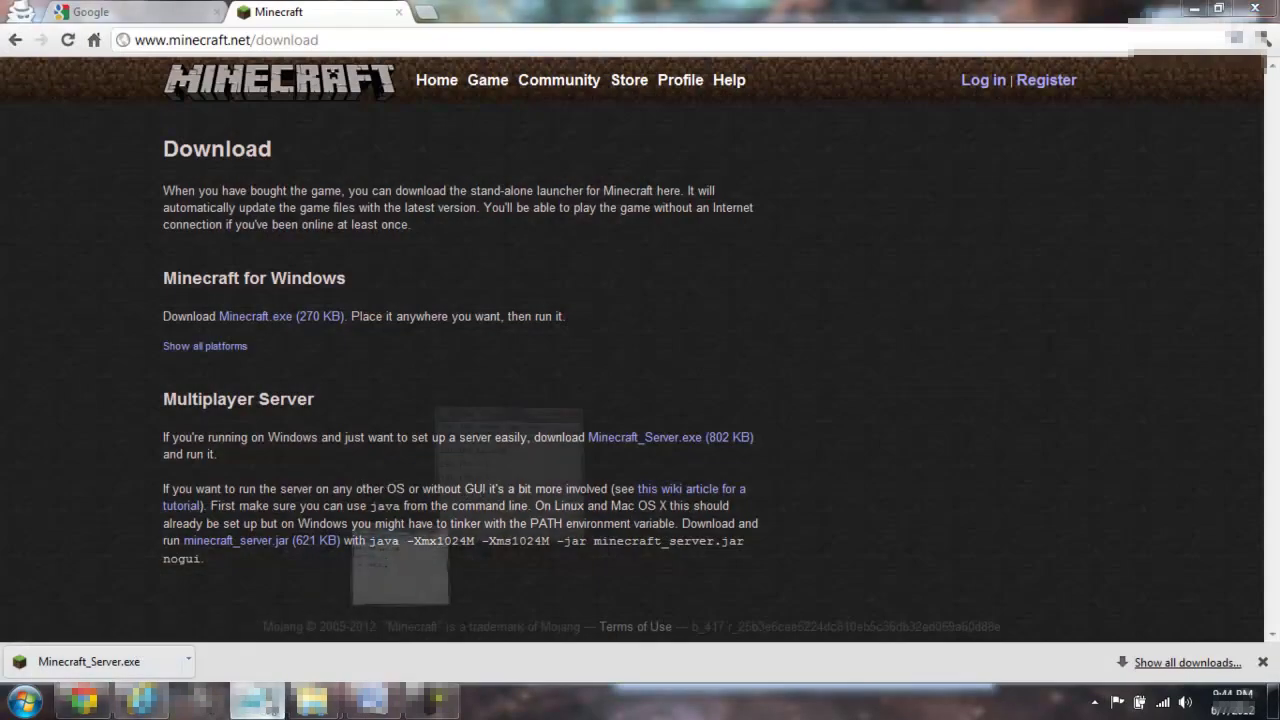
click(255, 700)
drag(662, 205, 855, 149)
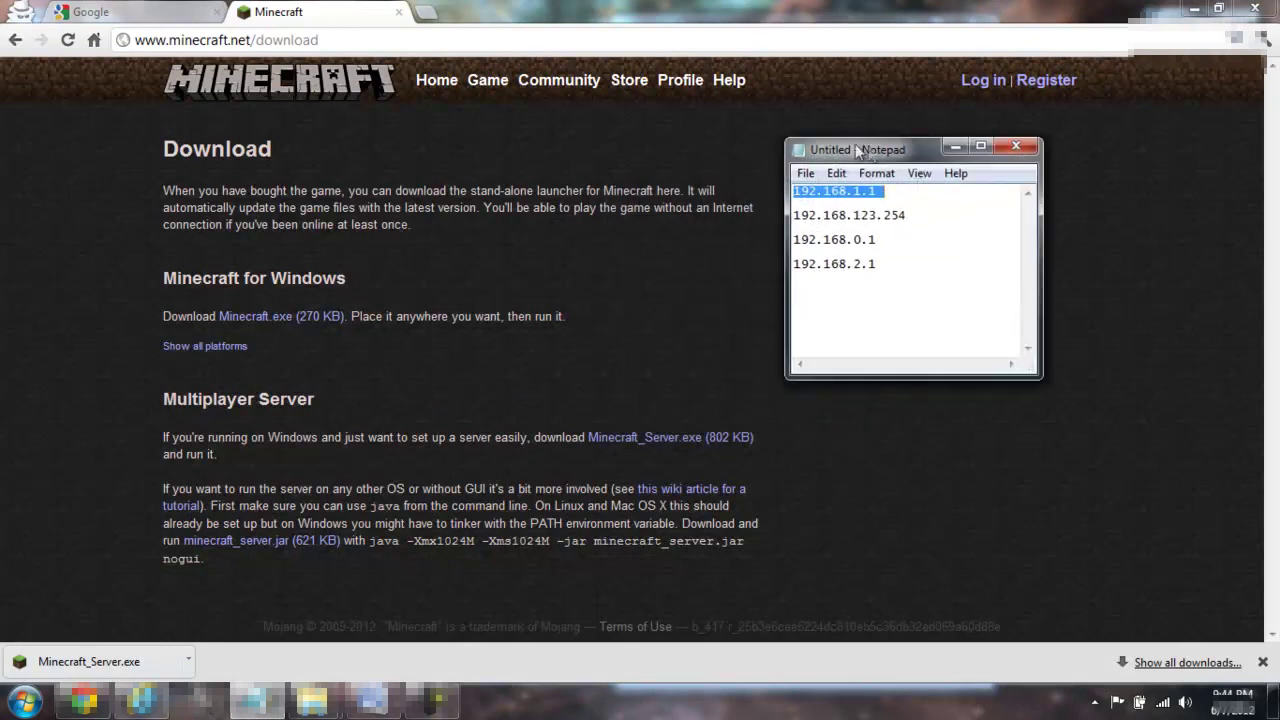
click(937, 271)
mouse_move(934, 271)
mouse_down()
mouse_move(844, 270)
mouse_move(751, 180)
mouse_move(908, 277)
mouse_move(731, 258)
mouse_move(770, 316)
mouse_move(668, 146)
mouse_up()
click(840, 274)
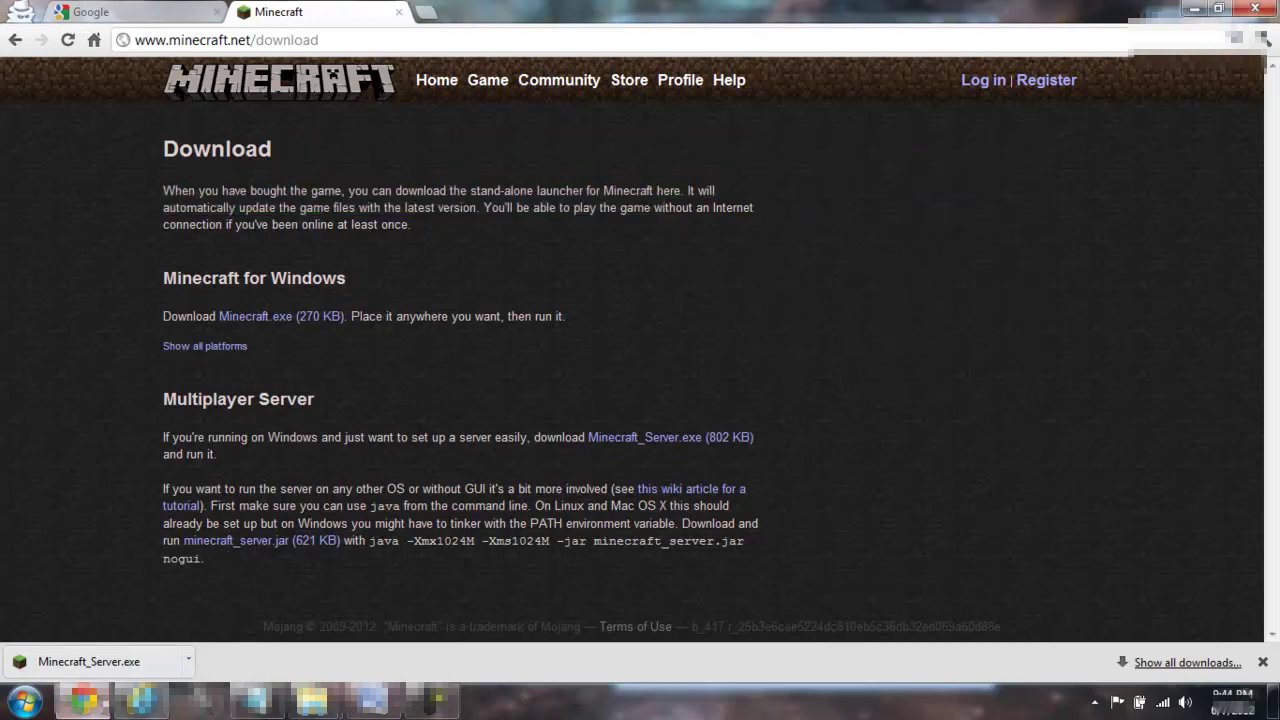
mouse_move(84, 700)
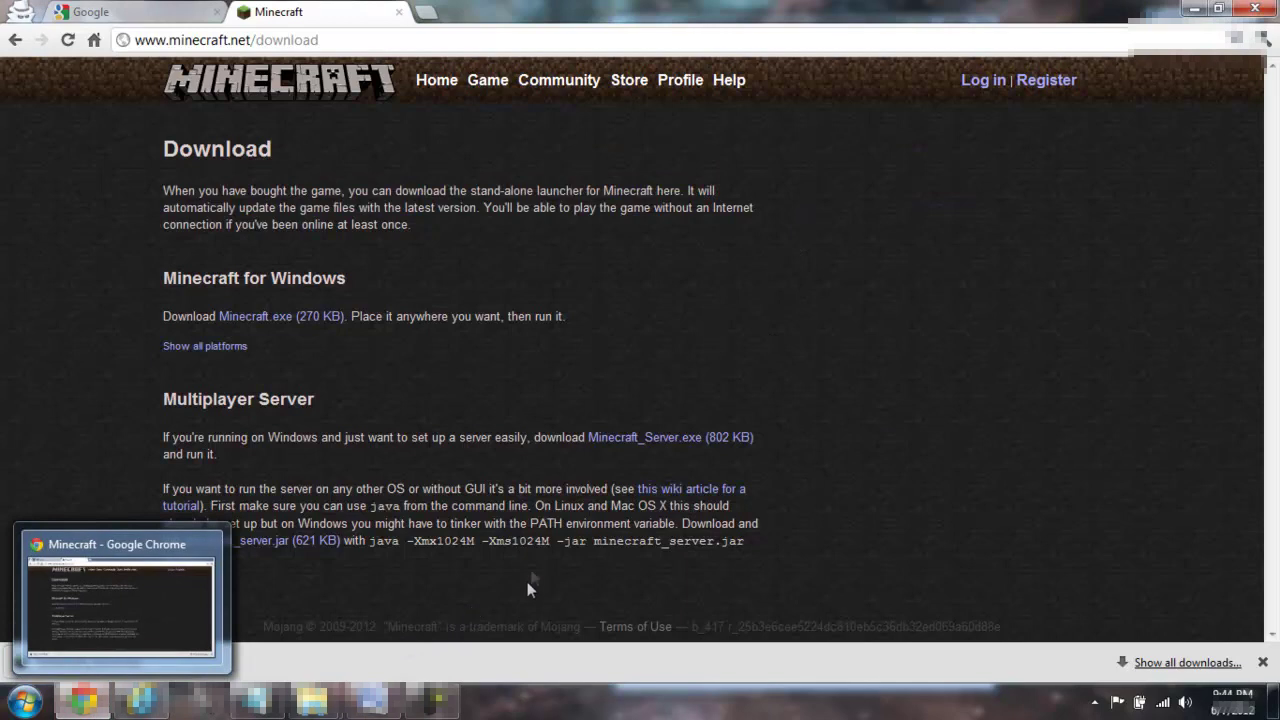
key(alt+Tab)
click(937, 289)
click(744, 197)
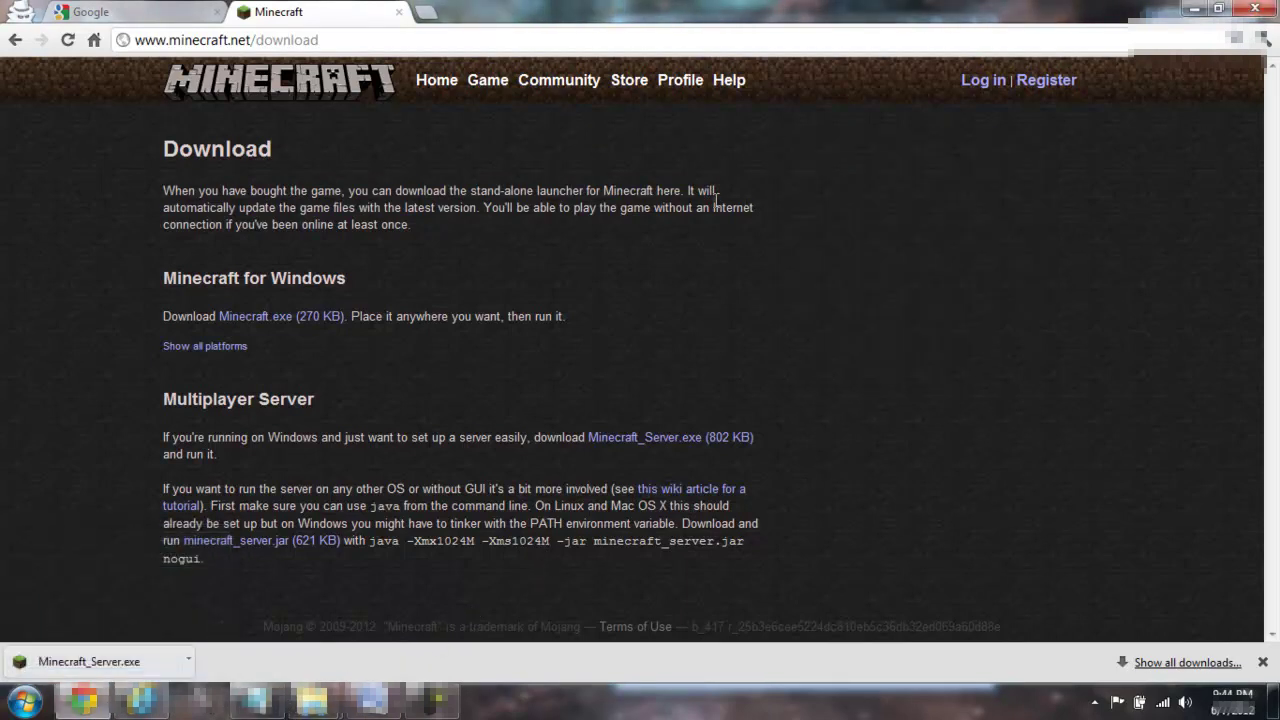
drag(712, 207, 163, 207)
key(alt+Tab)
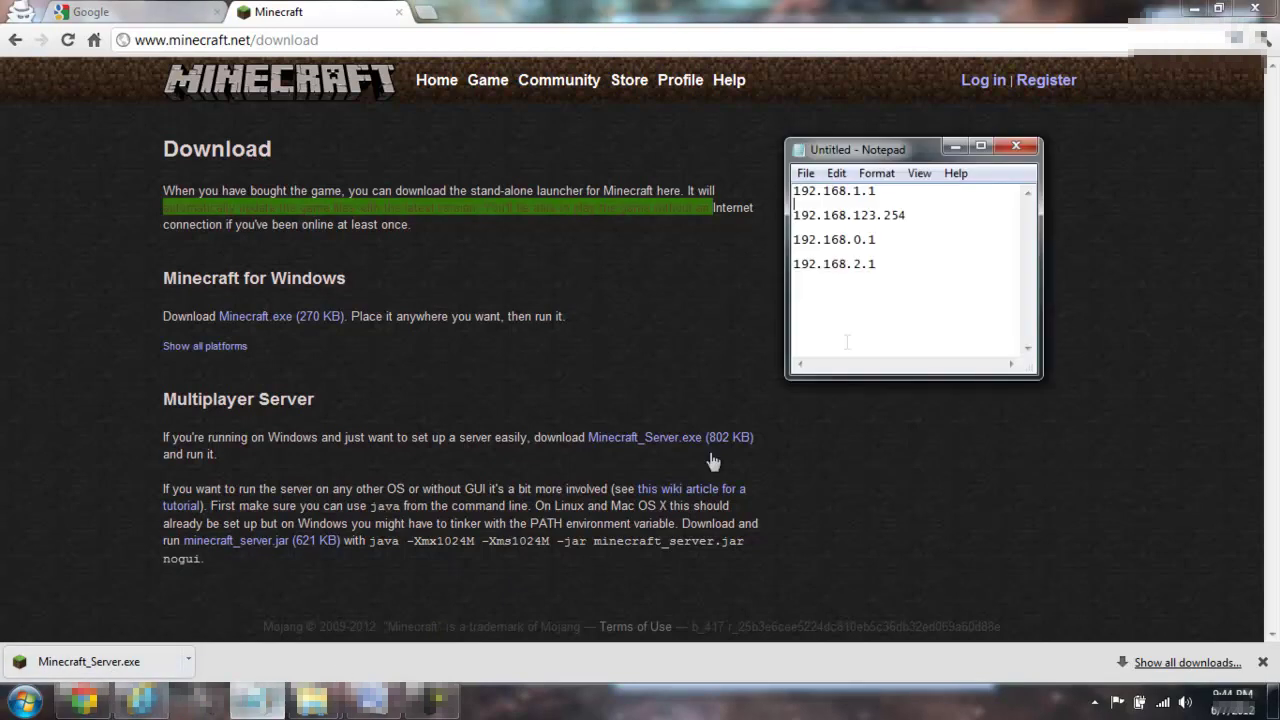
Copy 192.168.1.1 from the notes and paste it into Chrome's address bar
double_click(802, 198)
right_click(820, 197)
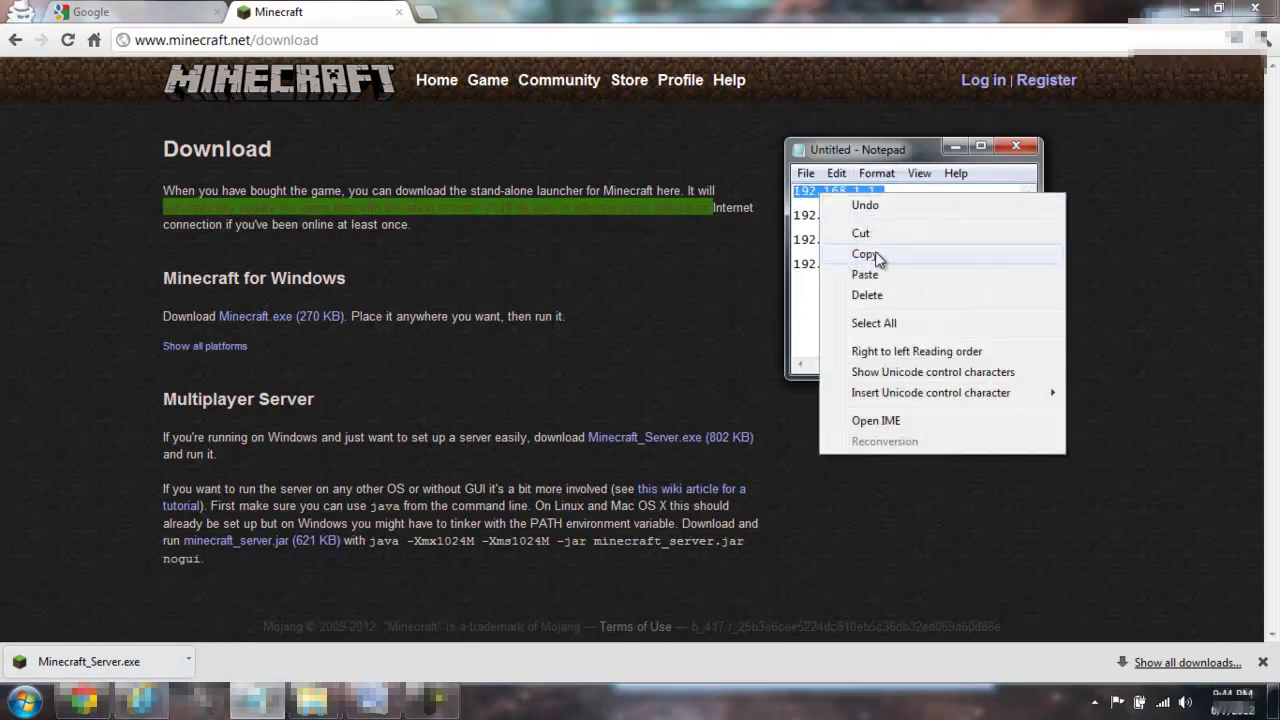
click(862, 254)
click(447, 38)
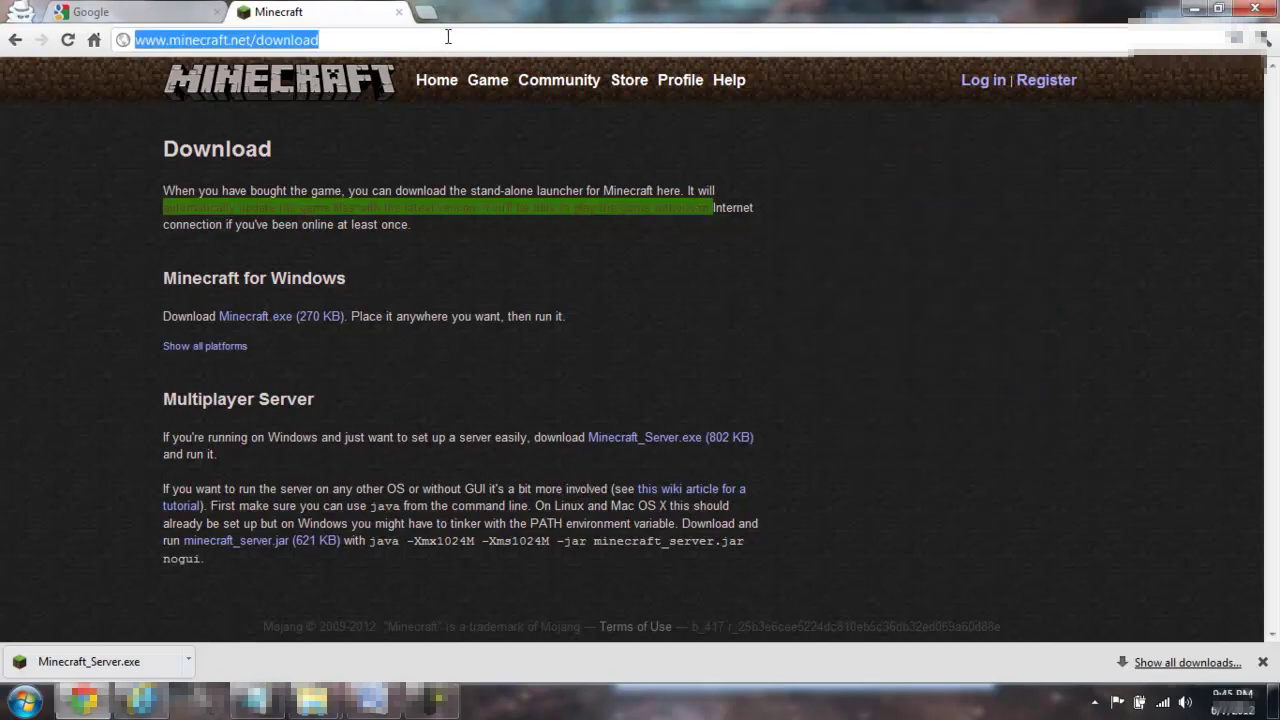
key(ctrl+v)
Load the router admin page at 192.168.1.1 and review the alternative router addresses
key(Return)
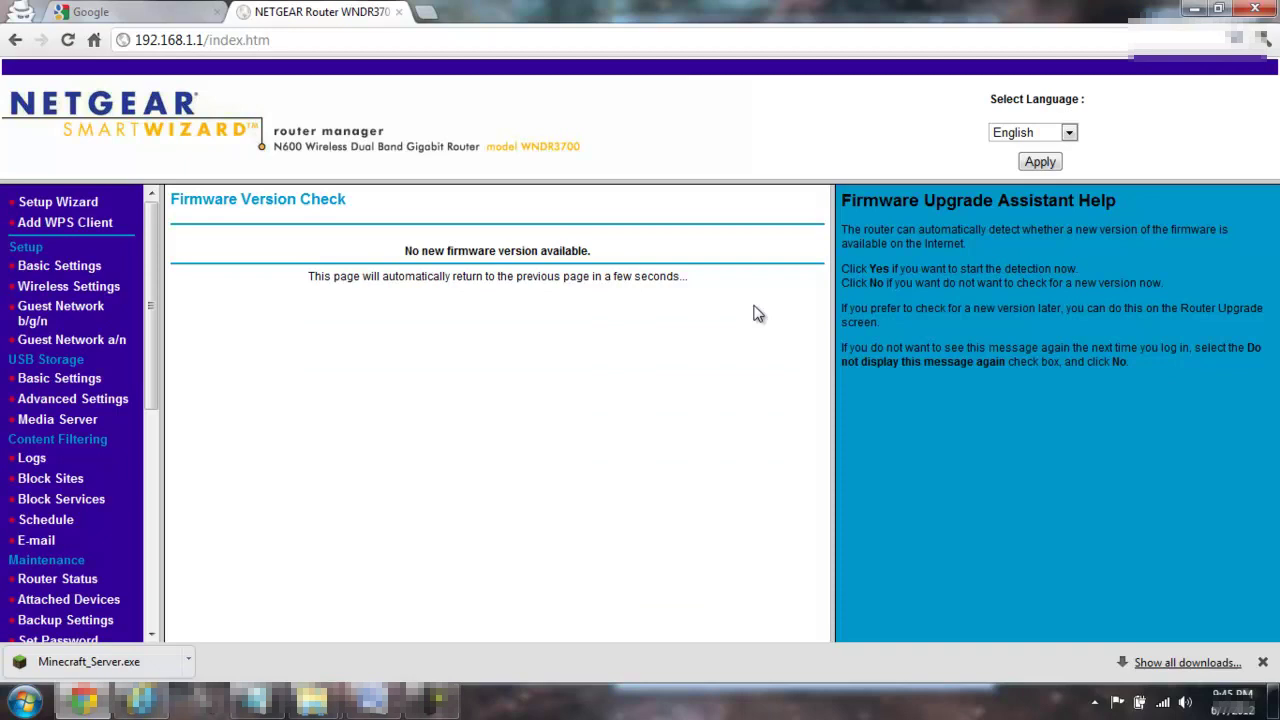
click(280, 685)
click(908, 264)
mouse_move(878, 264)
mouse_down()
mouse_move(793, 240)
mouse_move(793, 190)
mouse_up()
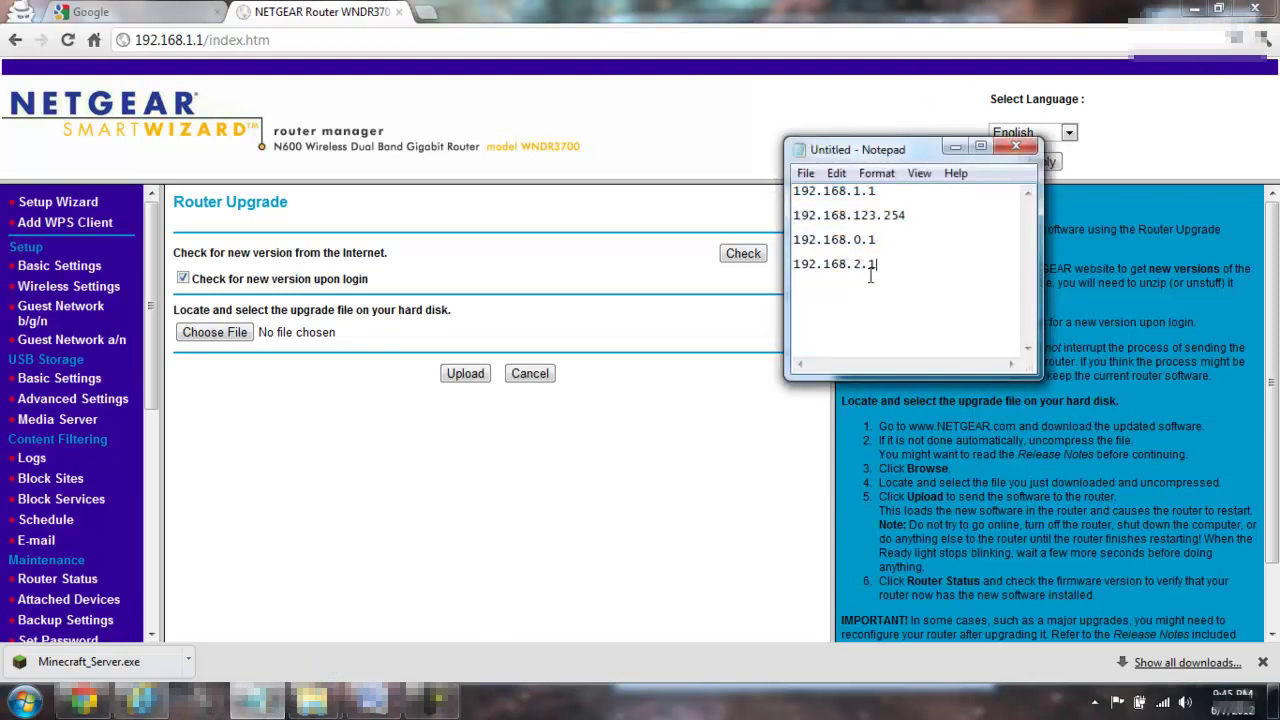
click(943, 286)
Go to the router's Port Forwarding / Port Triggering page
click(590, 150)
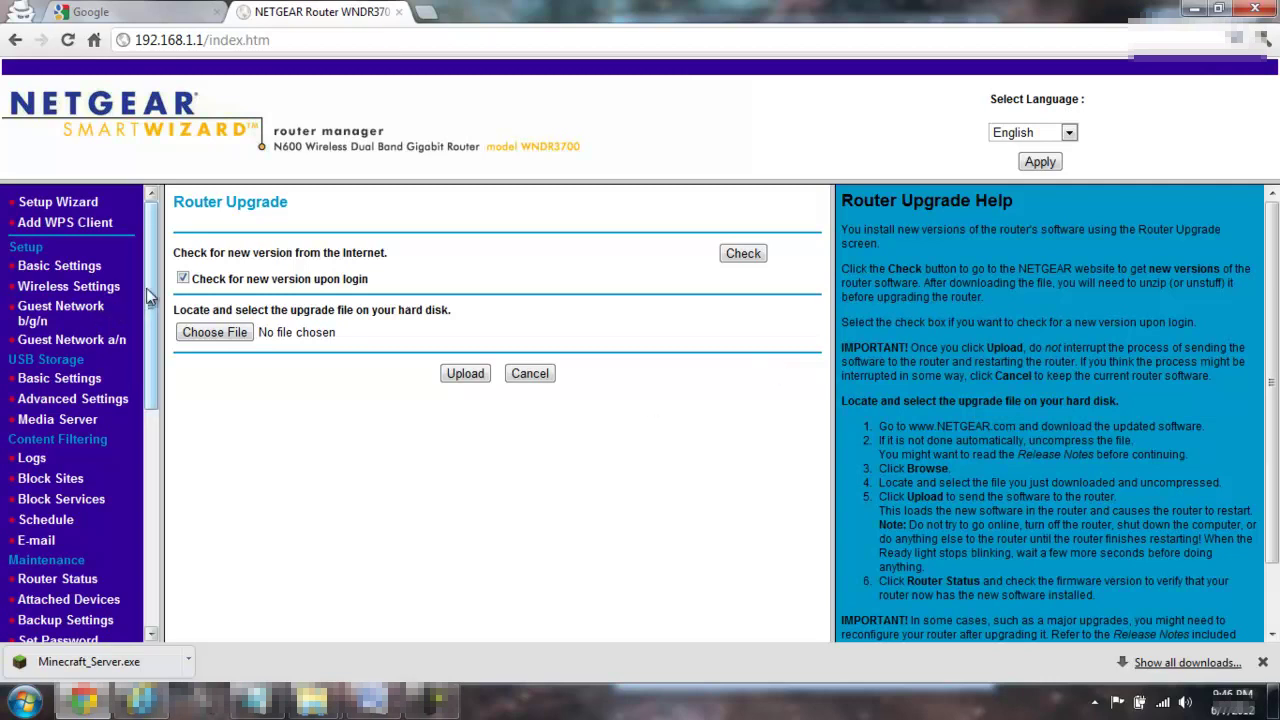
drag(148, 296, 174, 474)
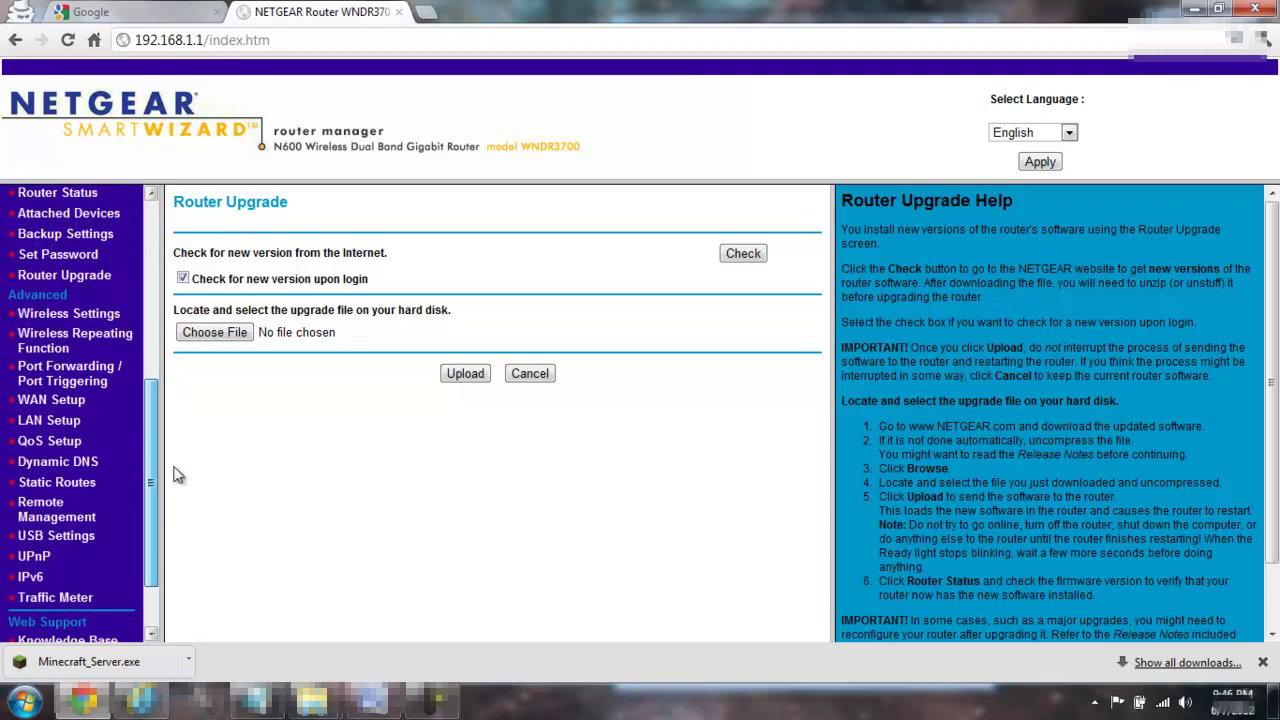
click(100, 372)
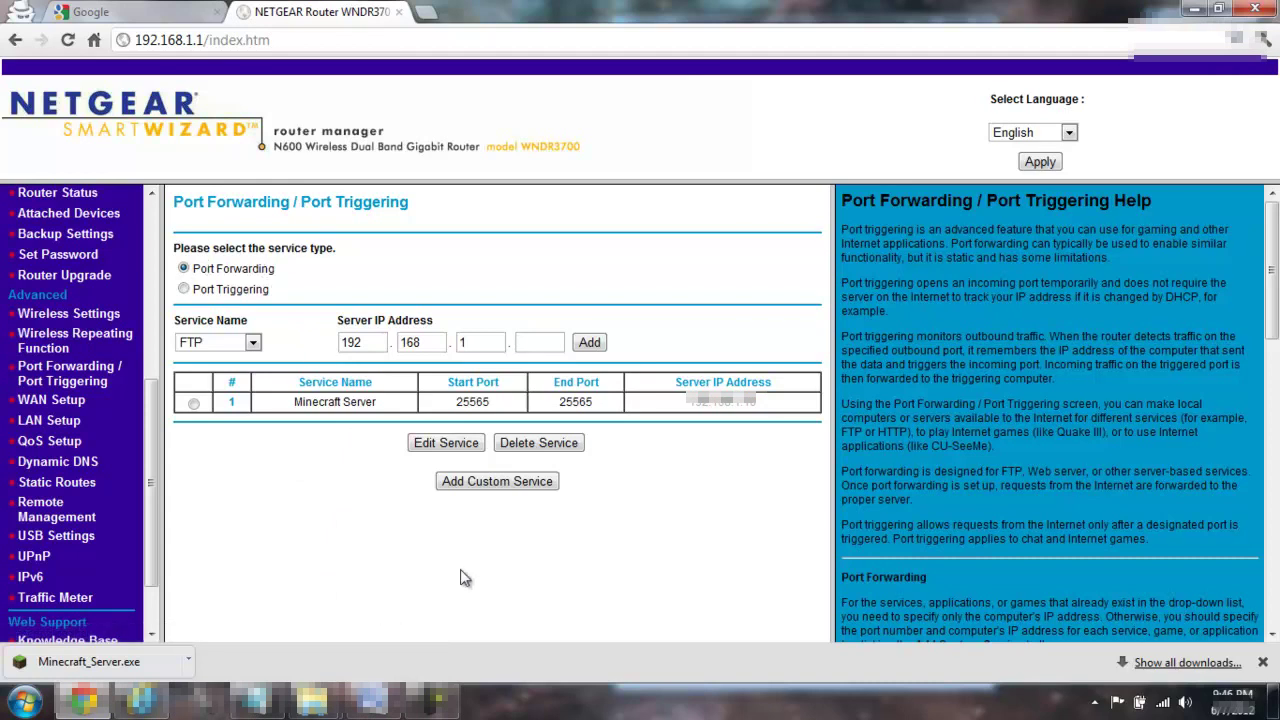
Add a custom service named 'Minecraft Server' with protocol TCP/UDP
click(484, 485)
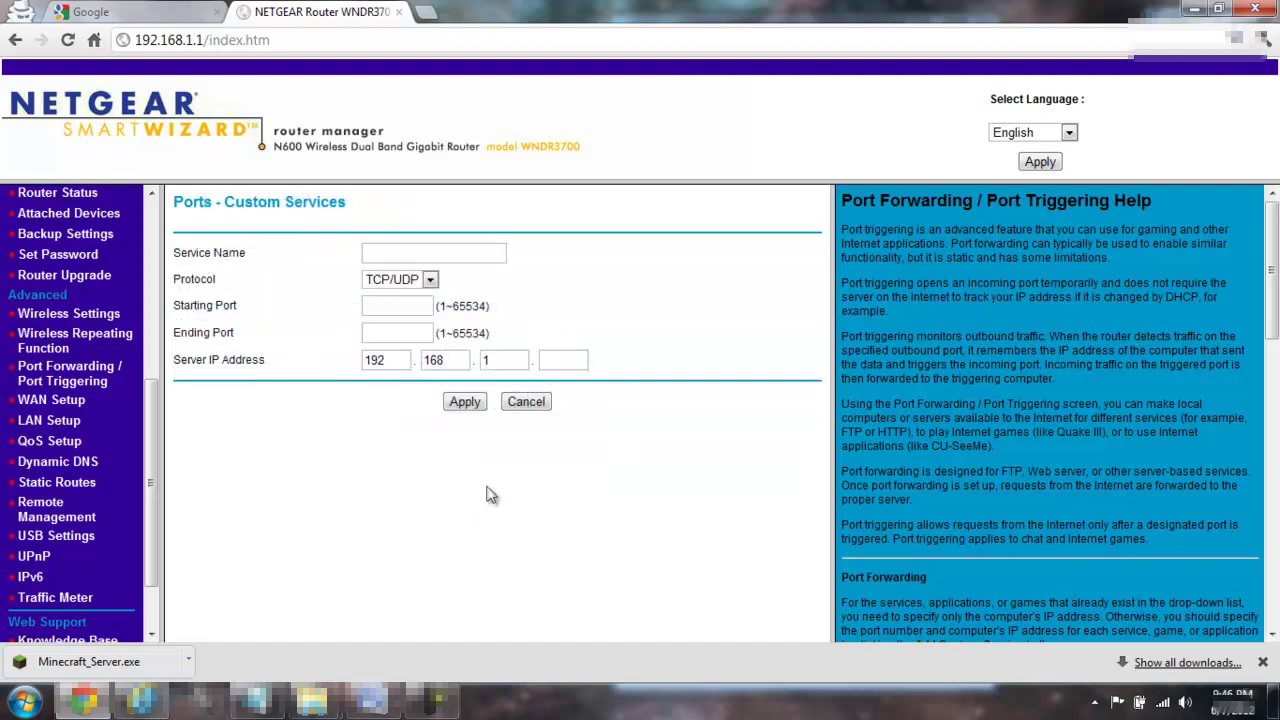
click(433, 258)
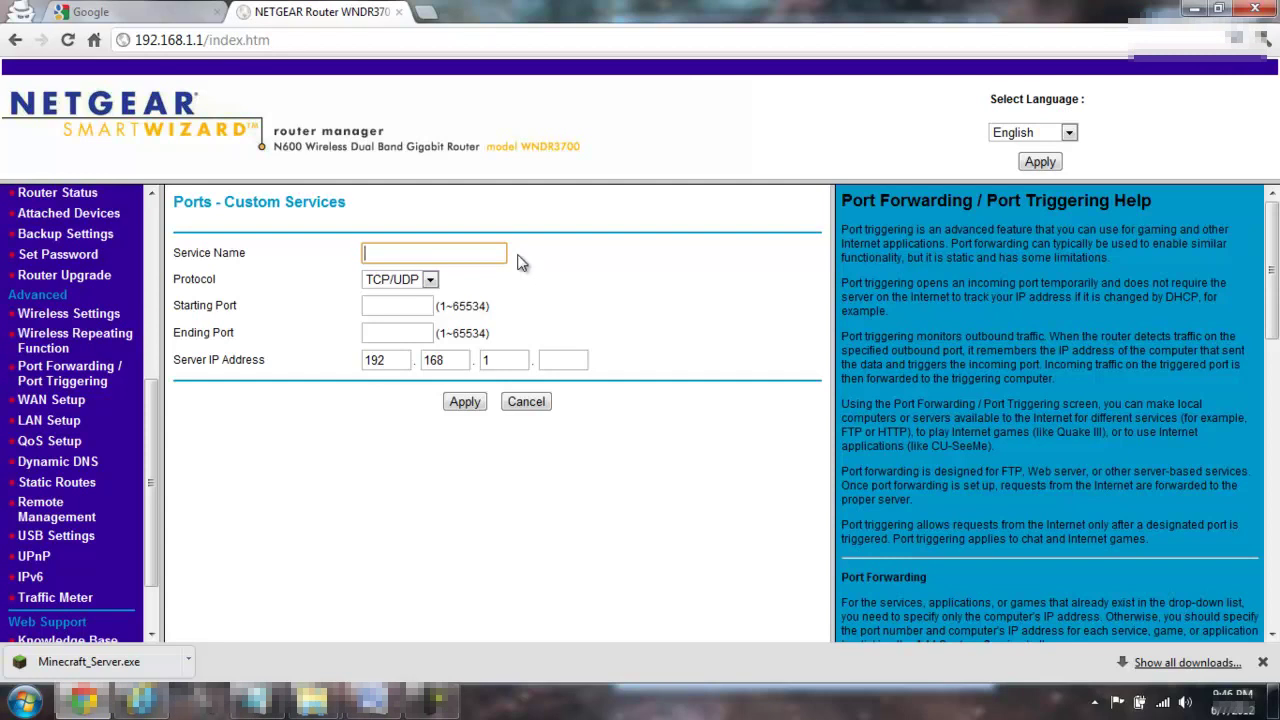
text(Minecraft Server)
click(414, 308)
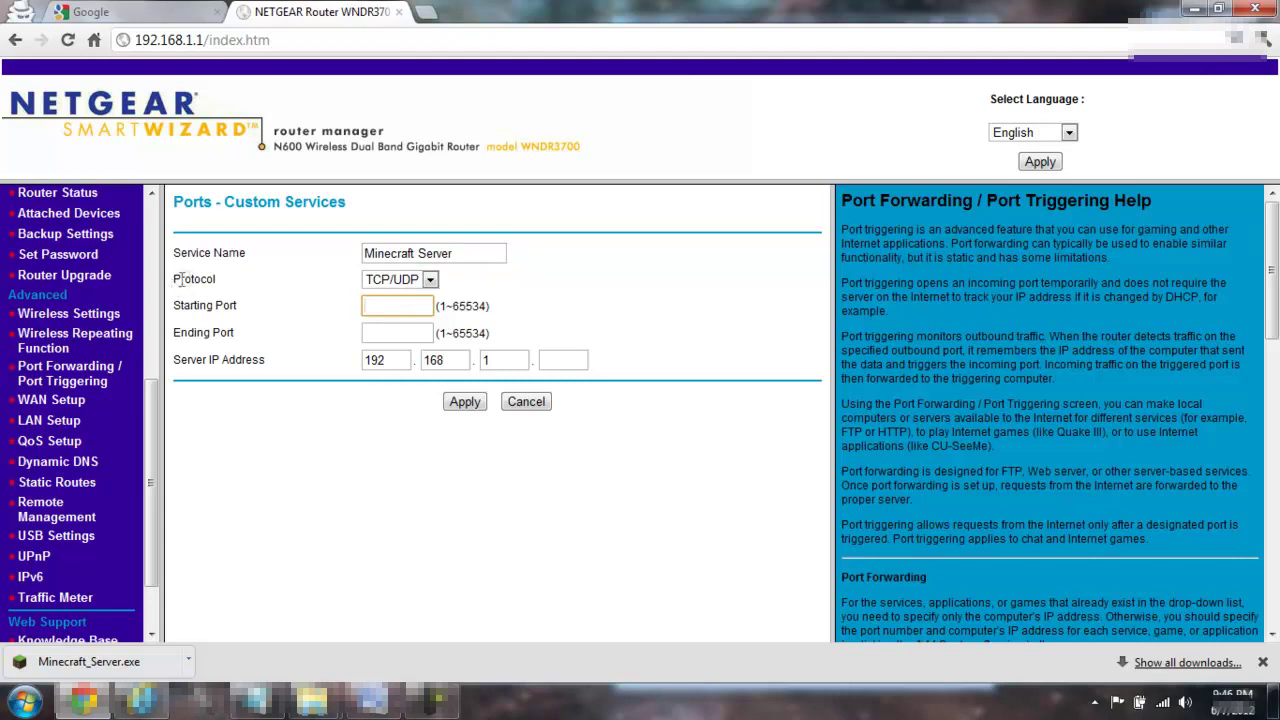
click(420, 284)
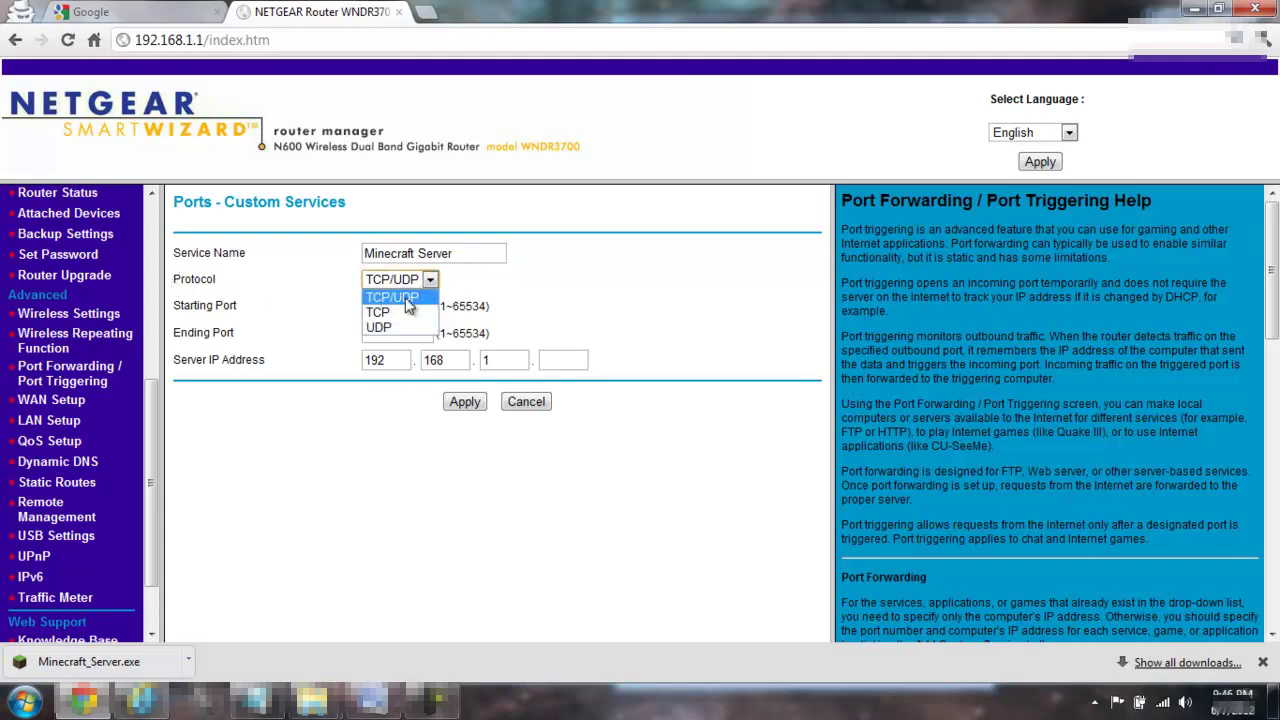
click(405, 297)
Set the service's starting and ending ports to 25565
click(422, 305)
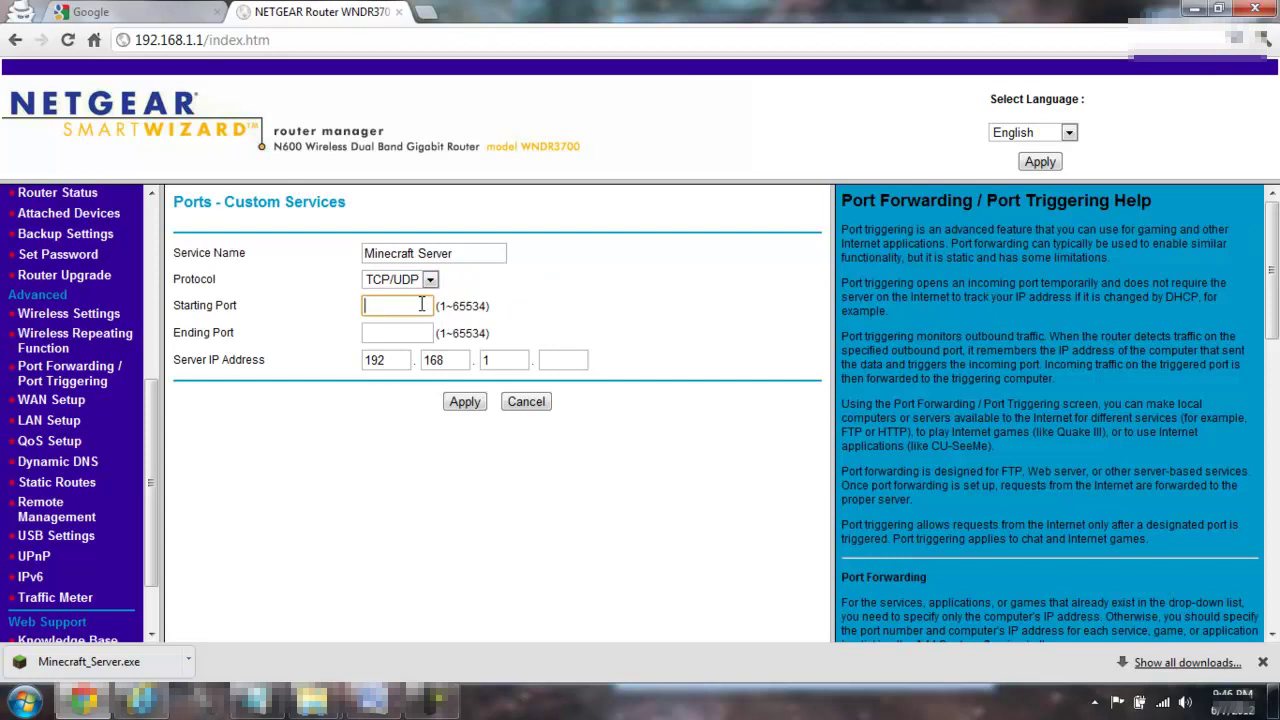
text(255)
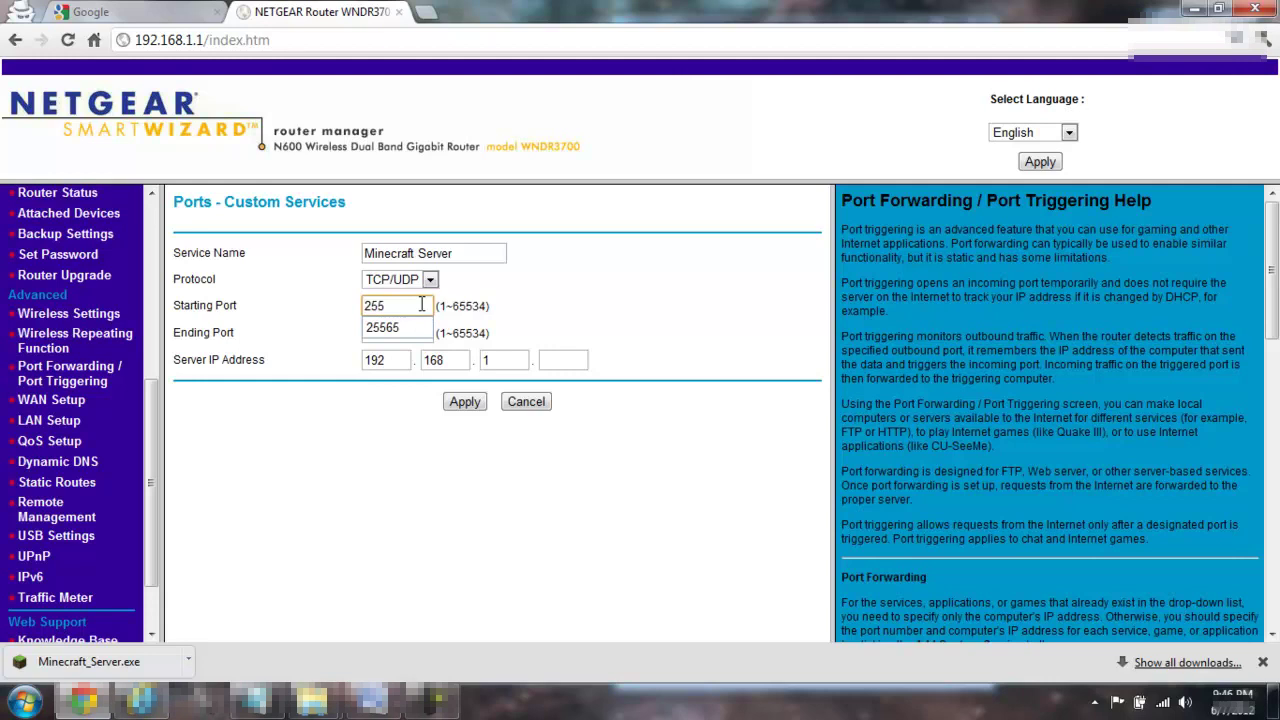
text(65)
click(399, 337)
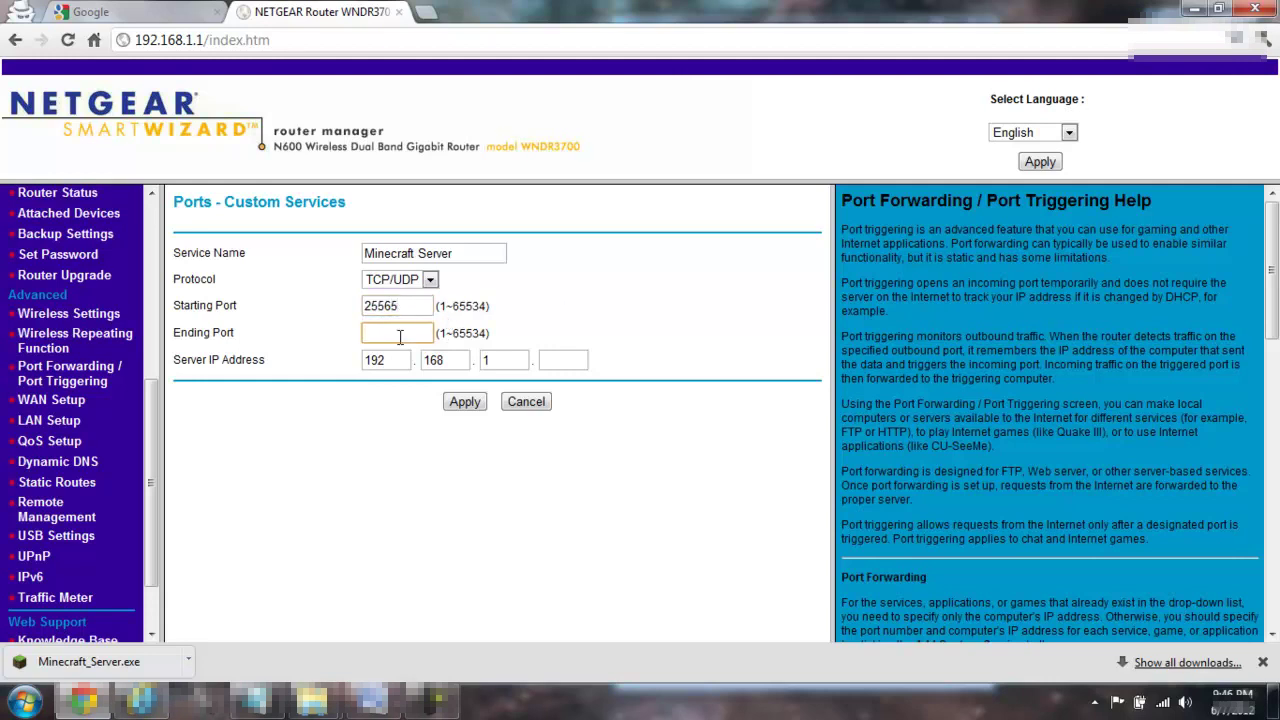
text(25565)
click(597, 343)
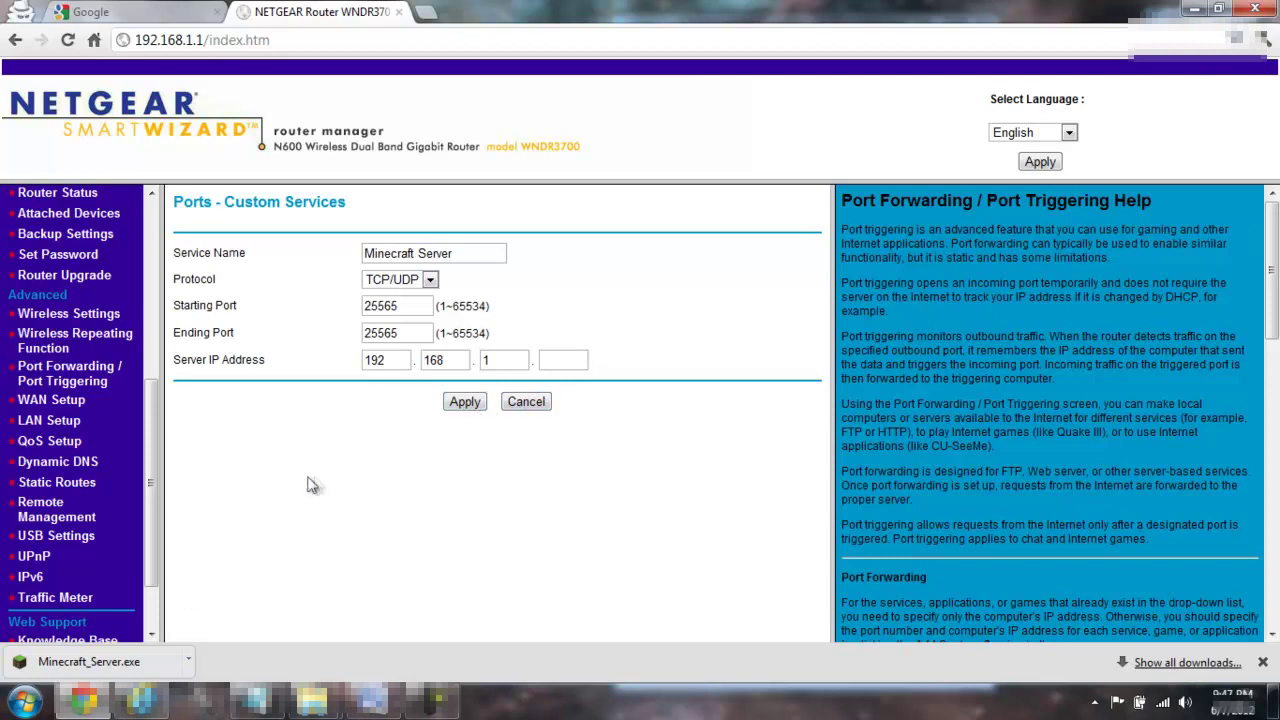
Point out the Server IP Address label and focus its empty last field after 192.168.1
click(406, 360)
drag(258, 365, 175, 366)
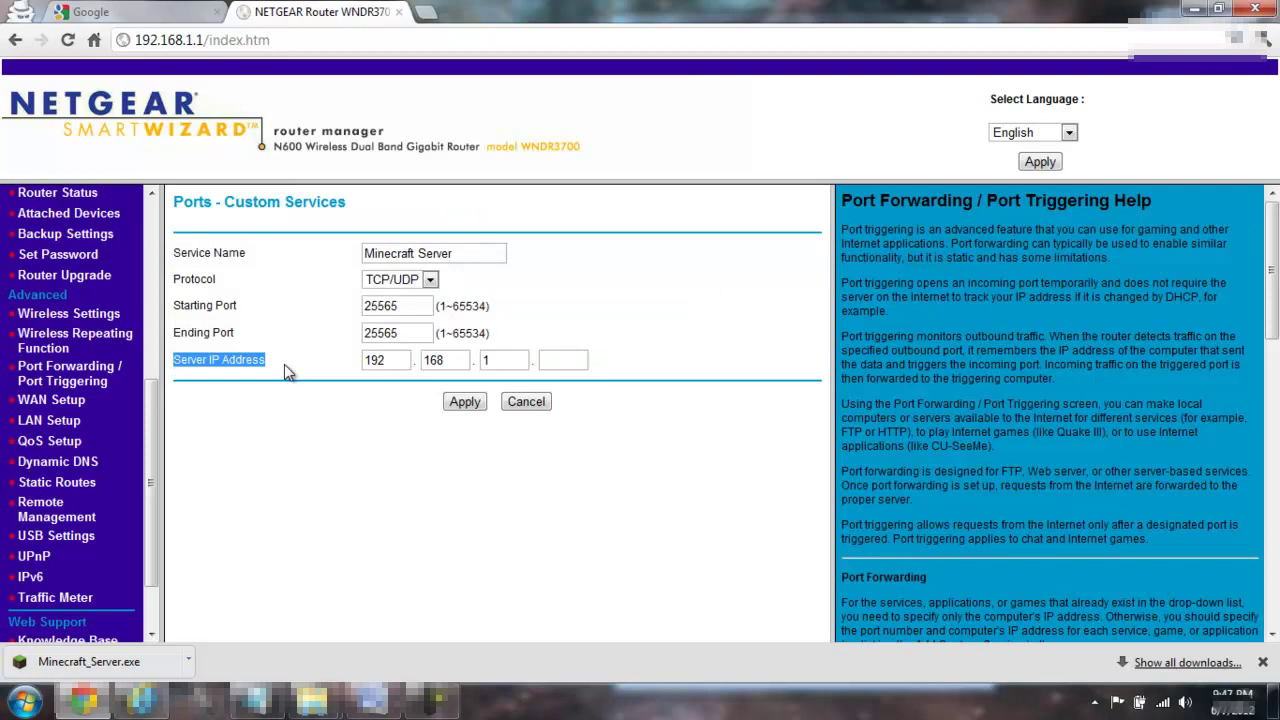
click(284, 364)
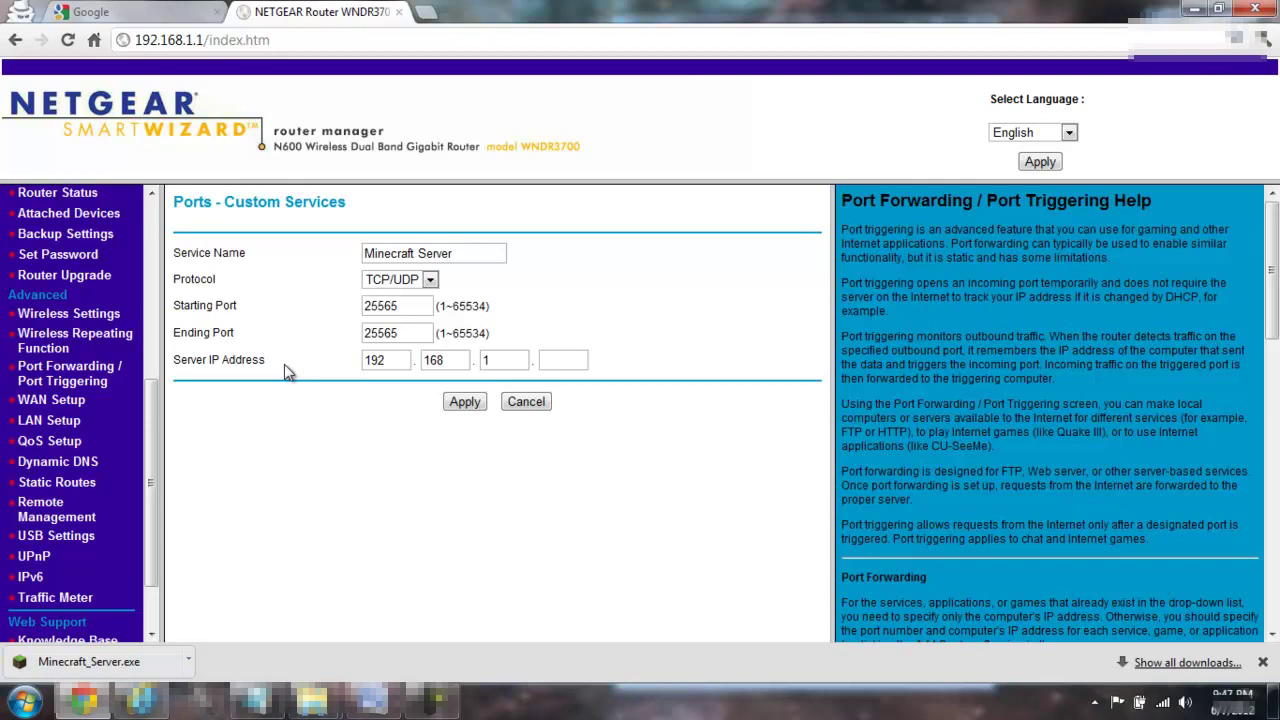
click(560, 361)
Launch Command Prompt from a Start menu search and move it towards the screen centre
click(24, 700)
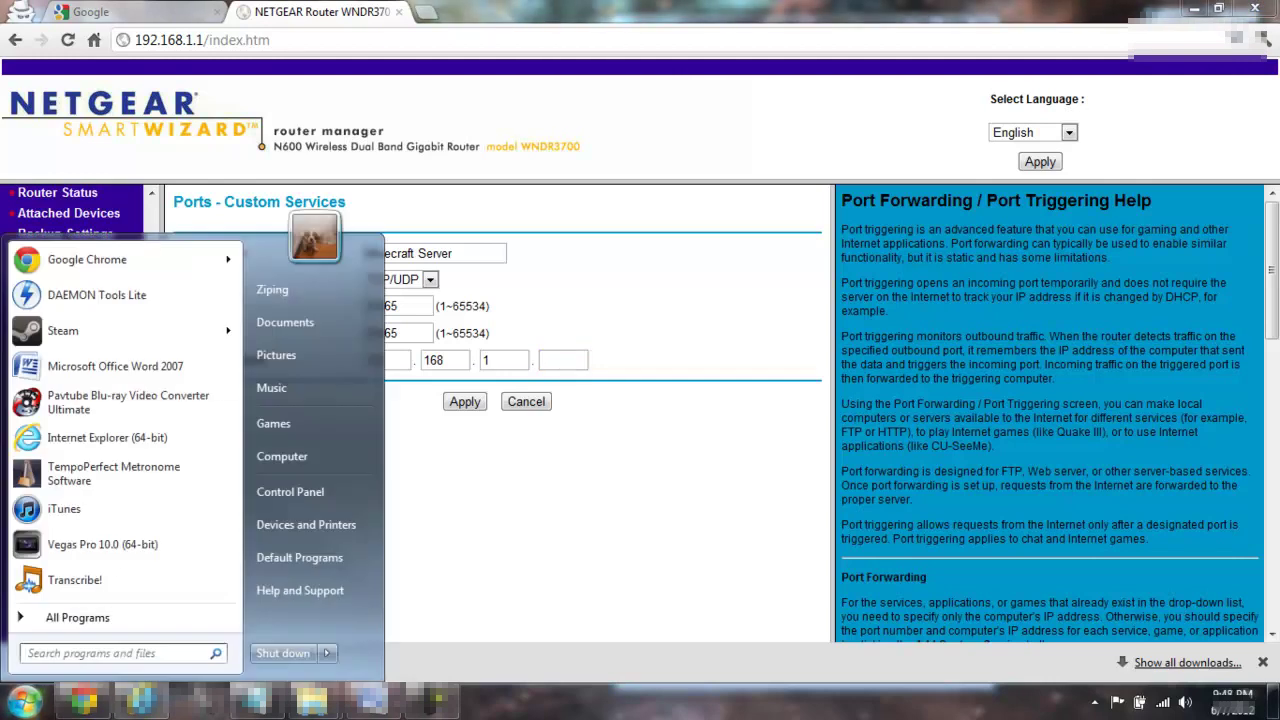
text(command prompt)
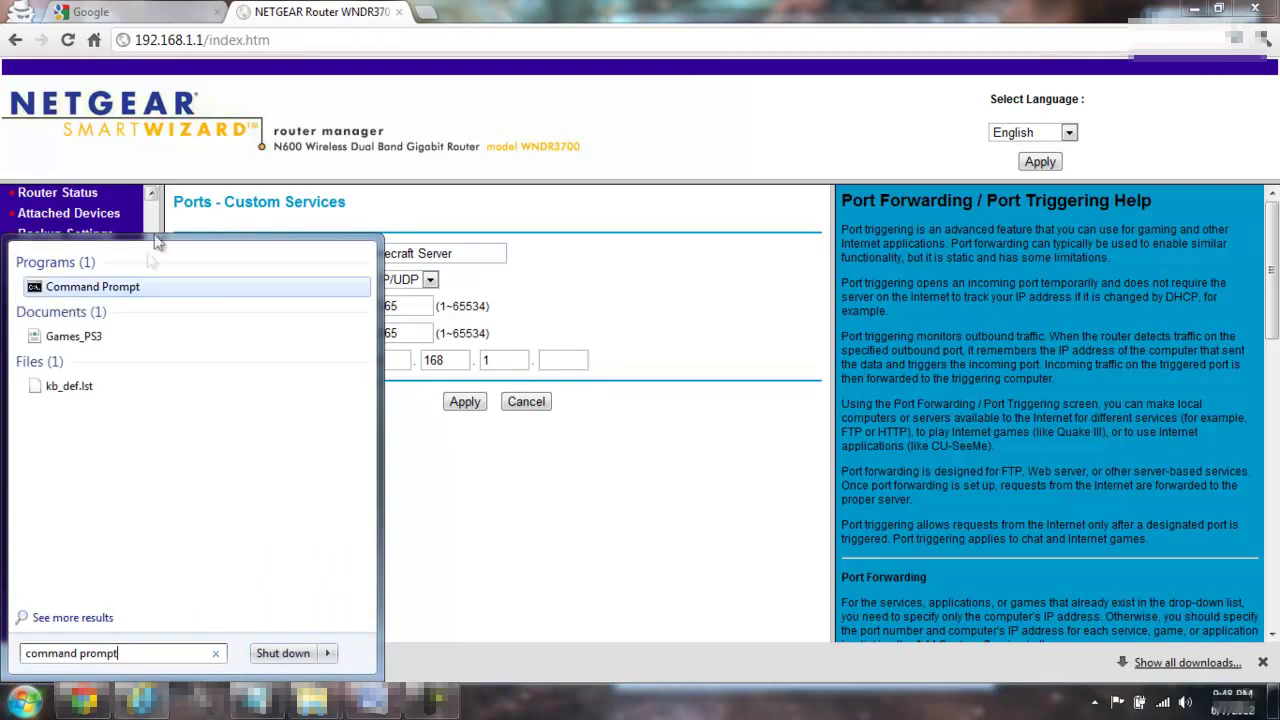
click(138, 289)
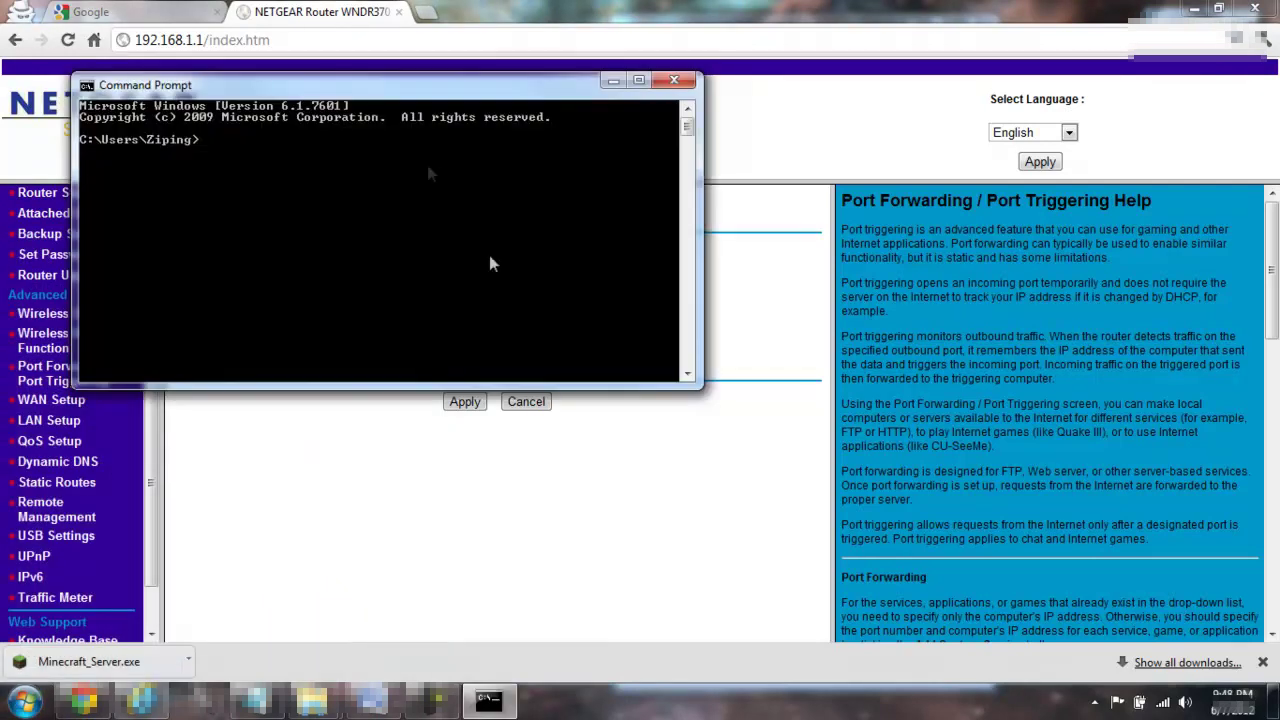
drag(390, 88, 700, 128)
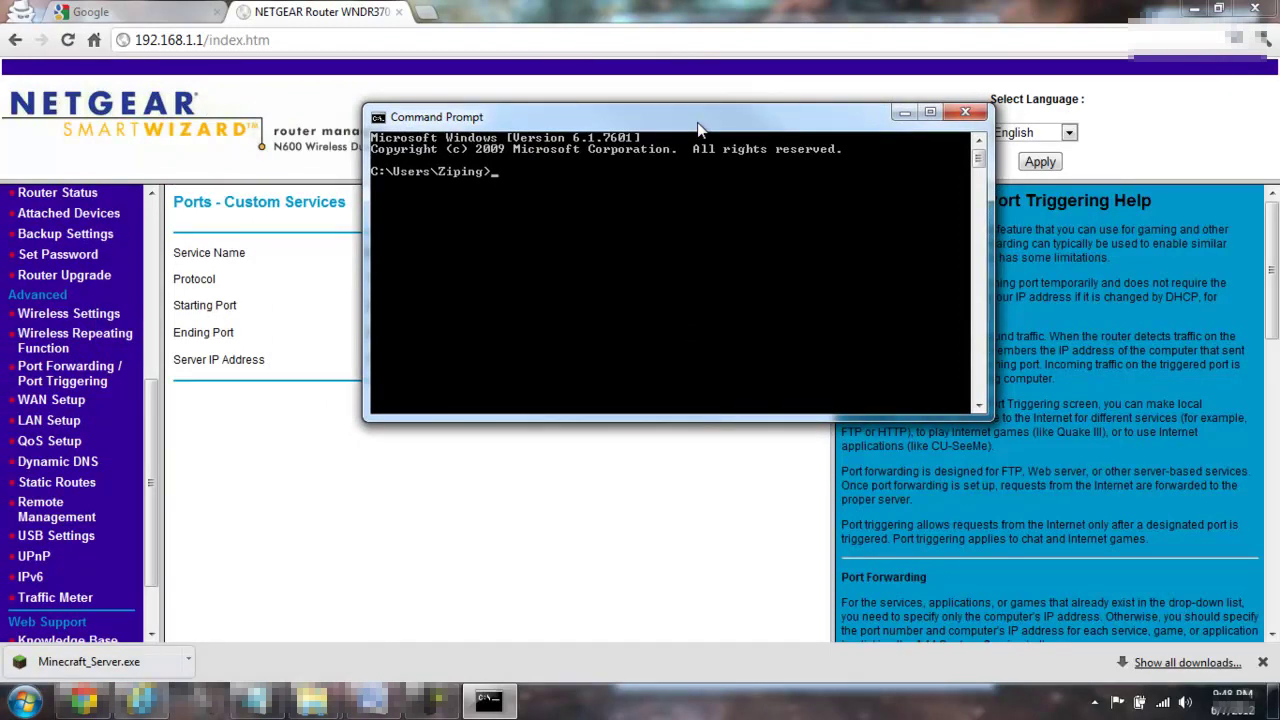
Run ipconfig to list the computer's network adapter addresses, including IPv4
text(ipconfig)
key(Return)
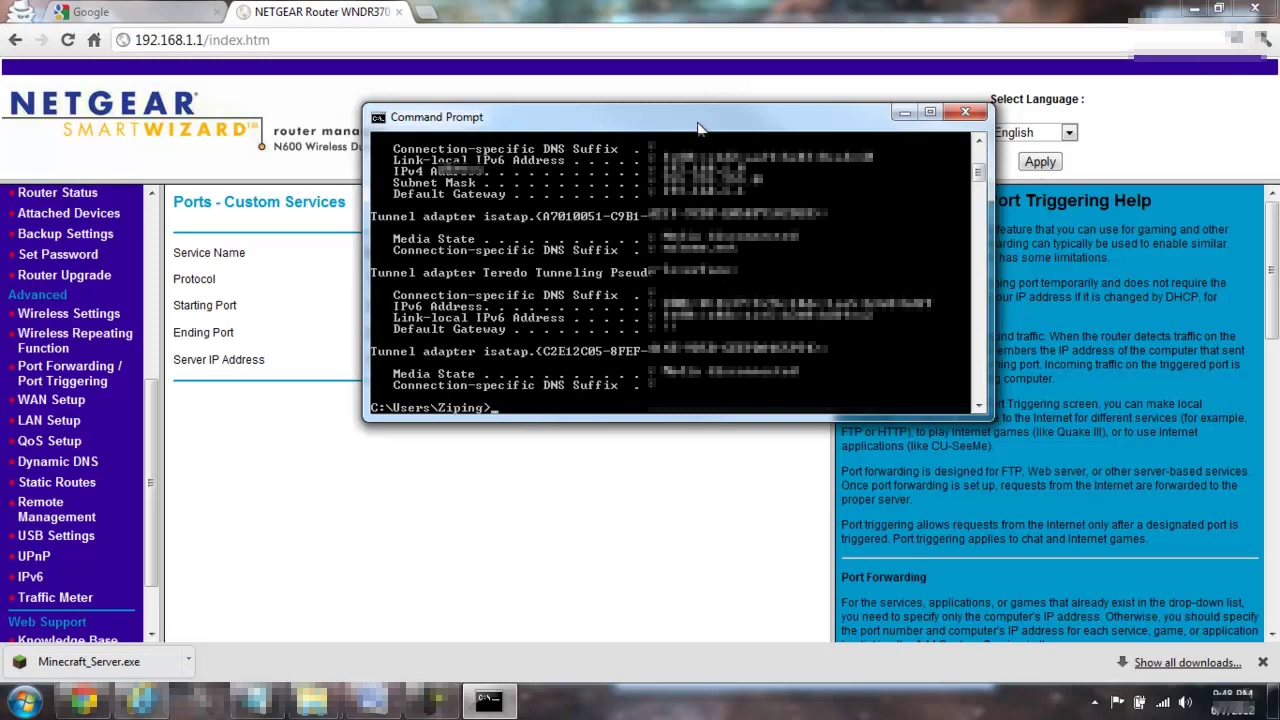
scroll(744, 192, up, 6)
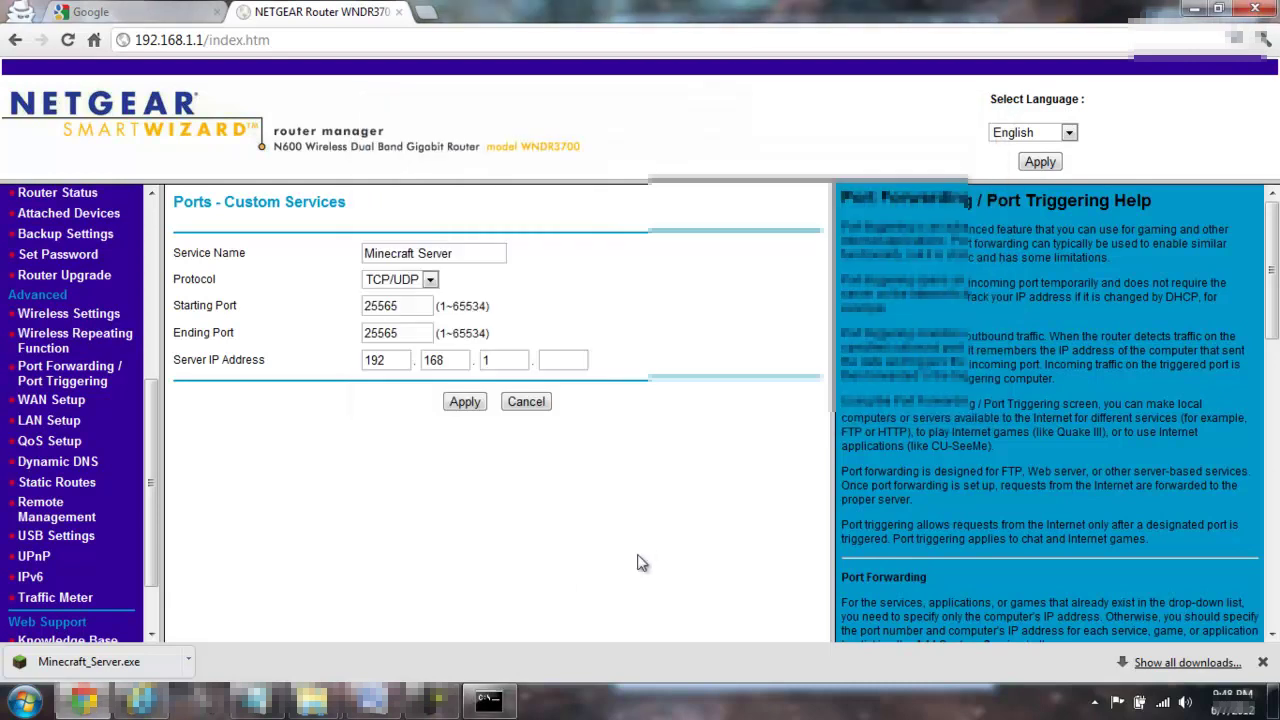
Read the IPv4 address from the ipconfig output, then return to the Minecraft Server router form
click(632, 508)
click(490, 700)
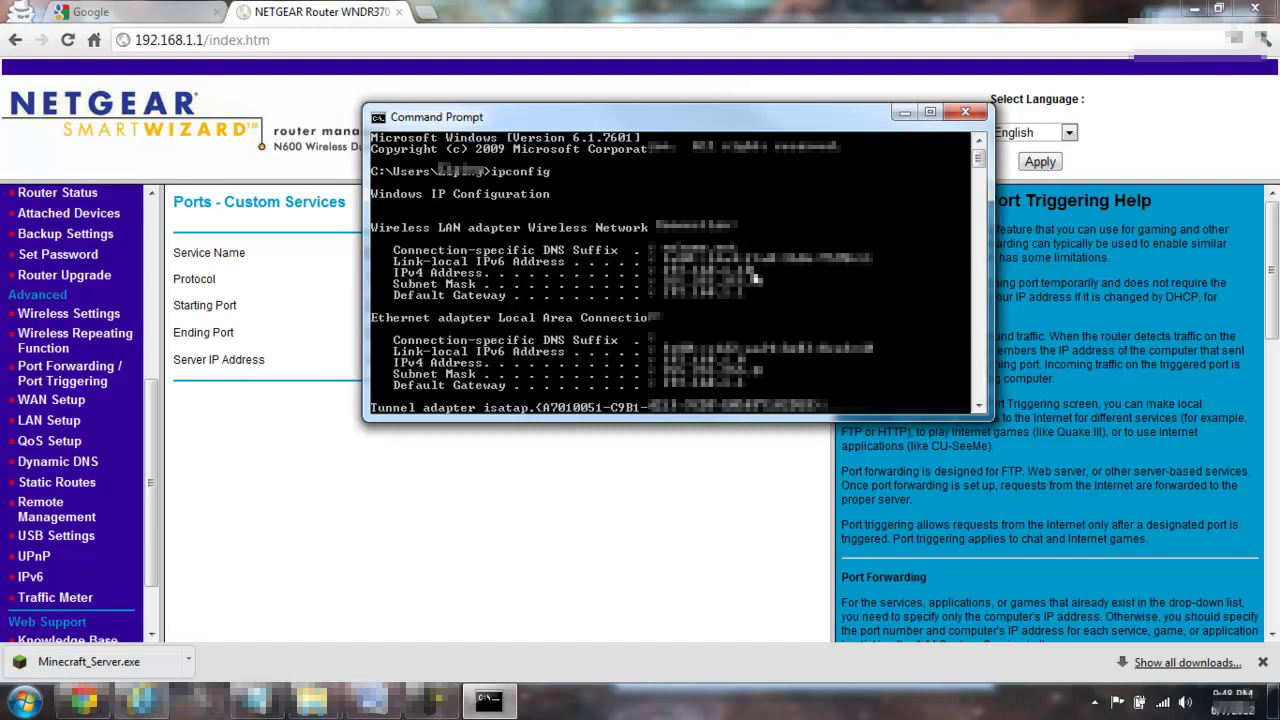
click(731, 487)
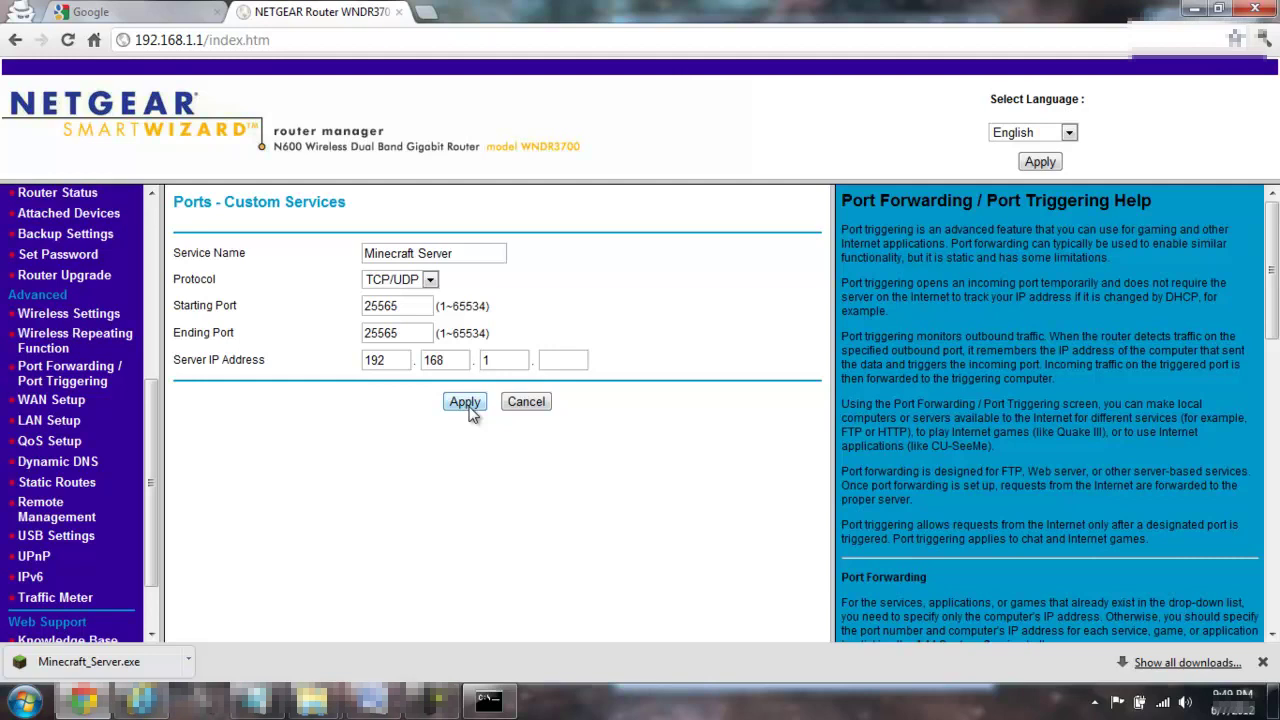
Apply the Minecraft Server custom service, adding the port 25565 forwarding rule
click(541, 409)
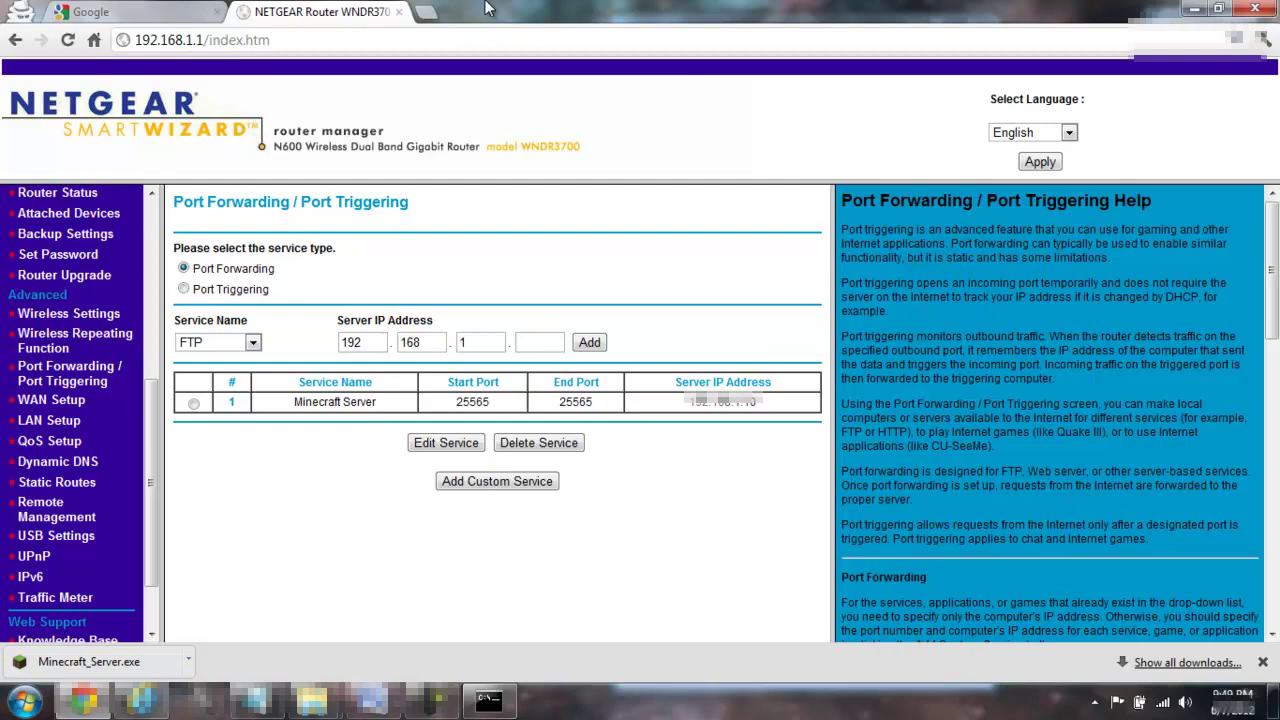
Minimize Chrome, close Command Prompt, discard the Notepad notes, and close the open folder
click(1193, 8)
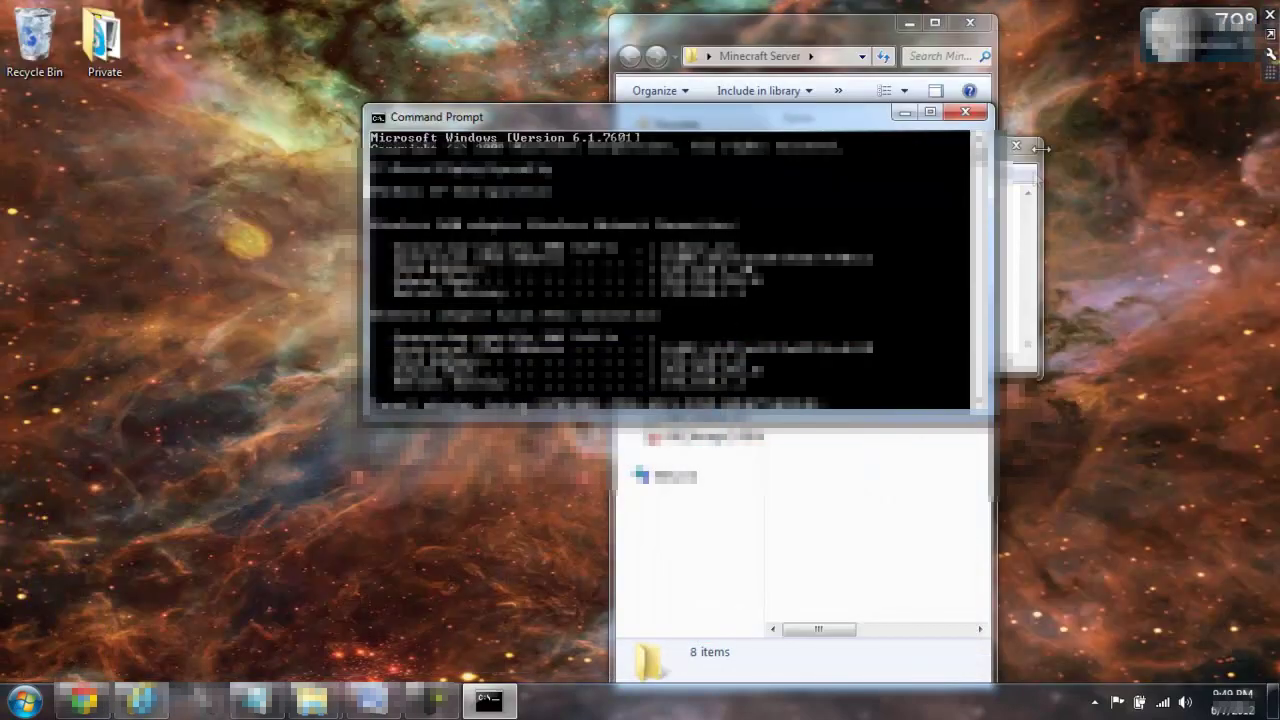
click(965, 112)
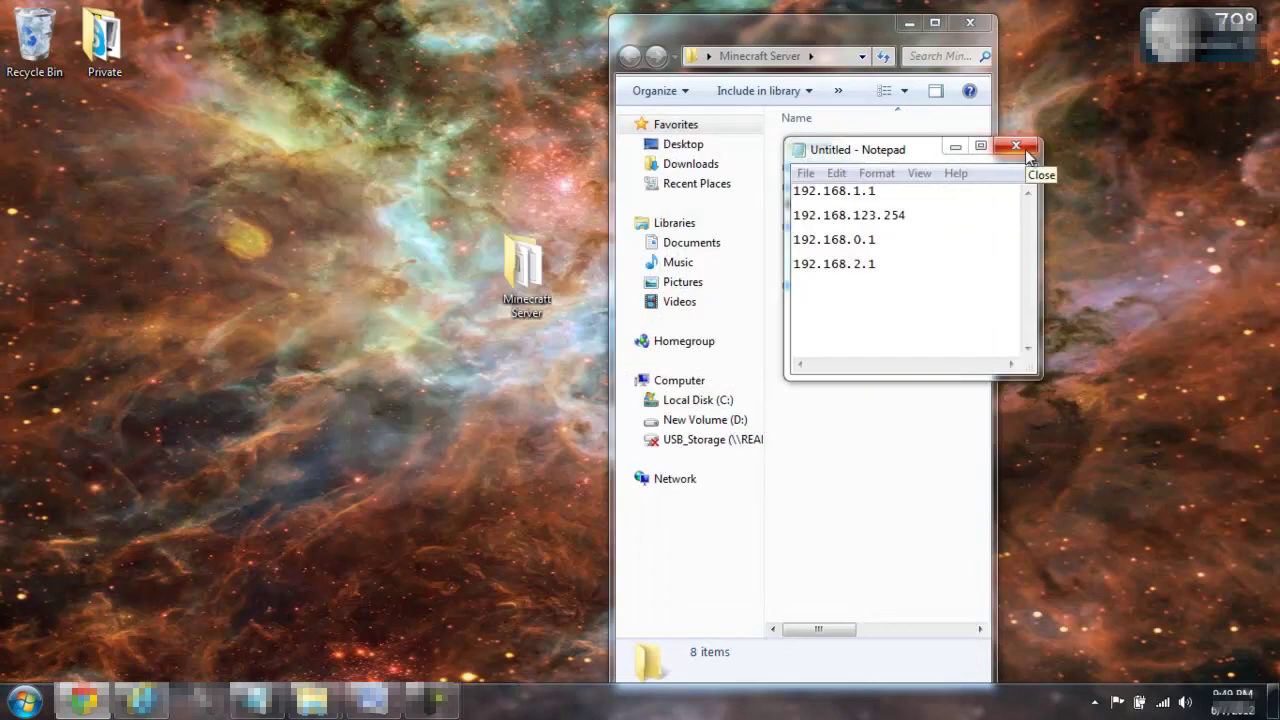
click(1029, 150)
click(692, 352)
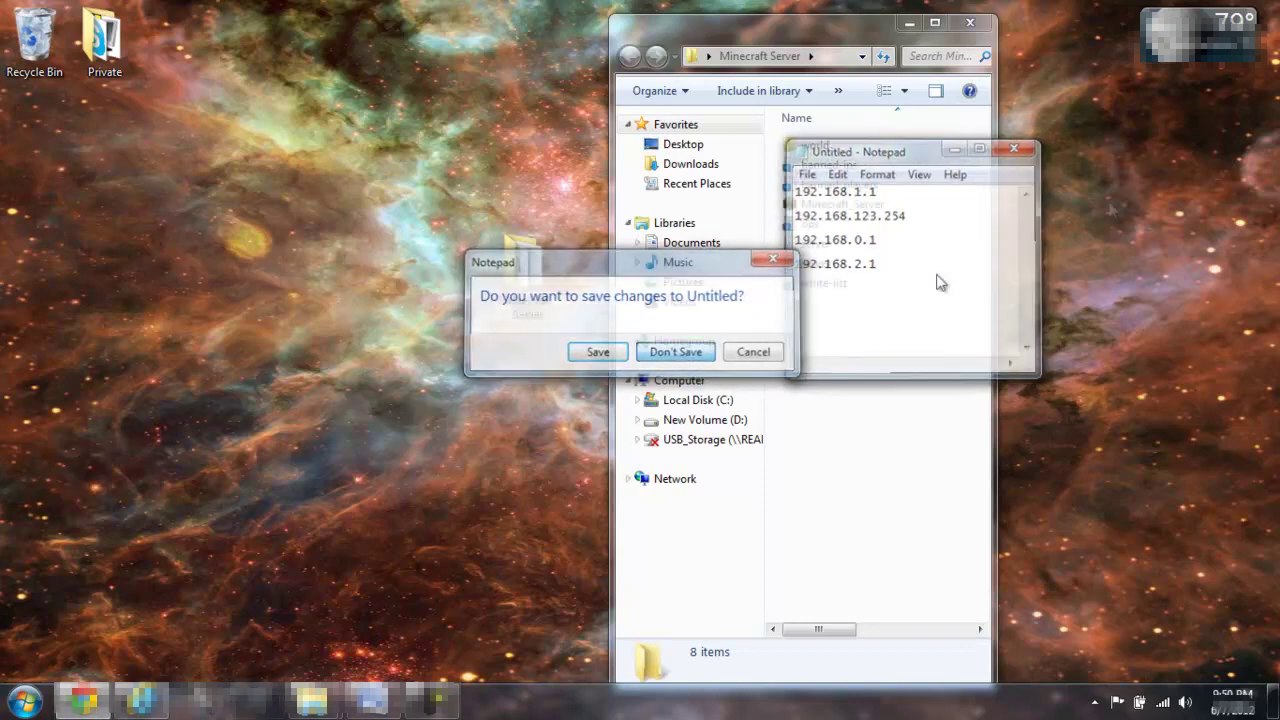
click(975, 26)
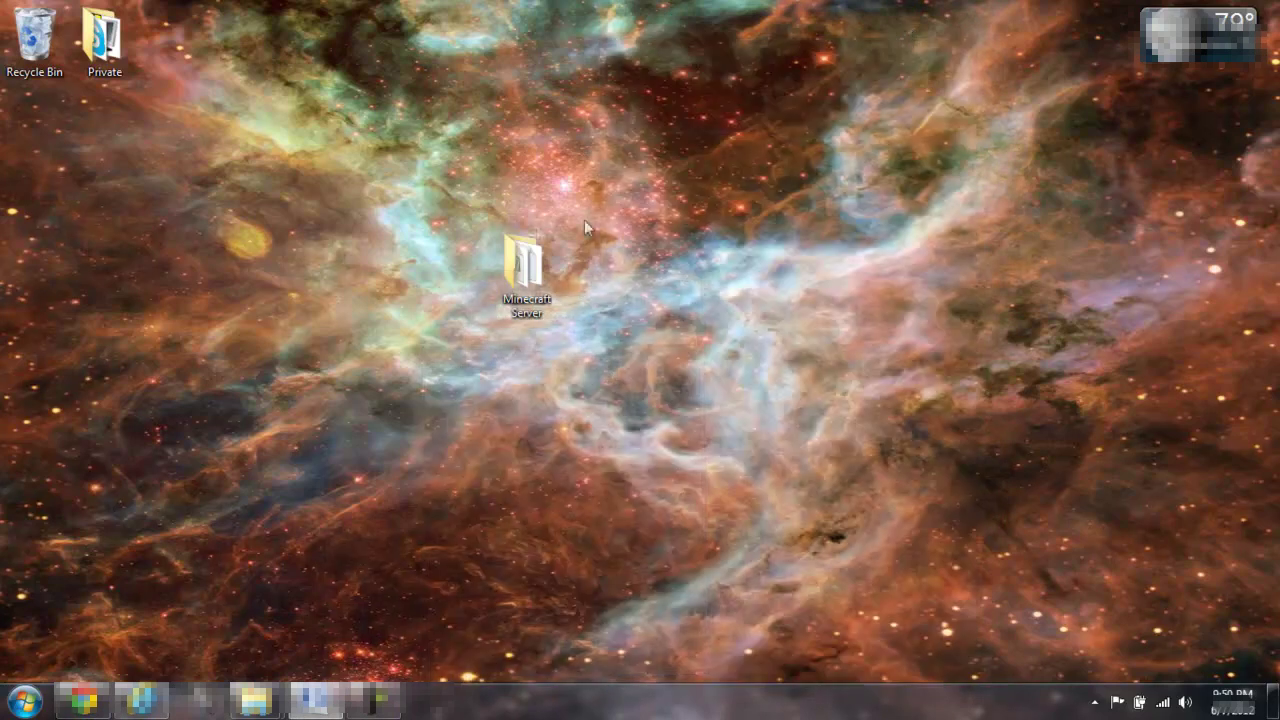
Open the Minecraft Server folder from the desktop and nudge its window right
click(538, 279)
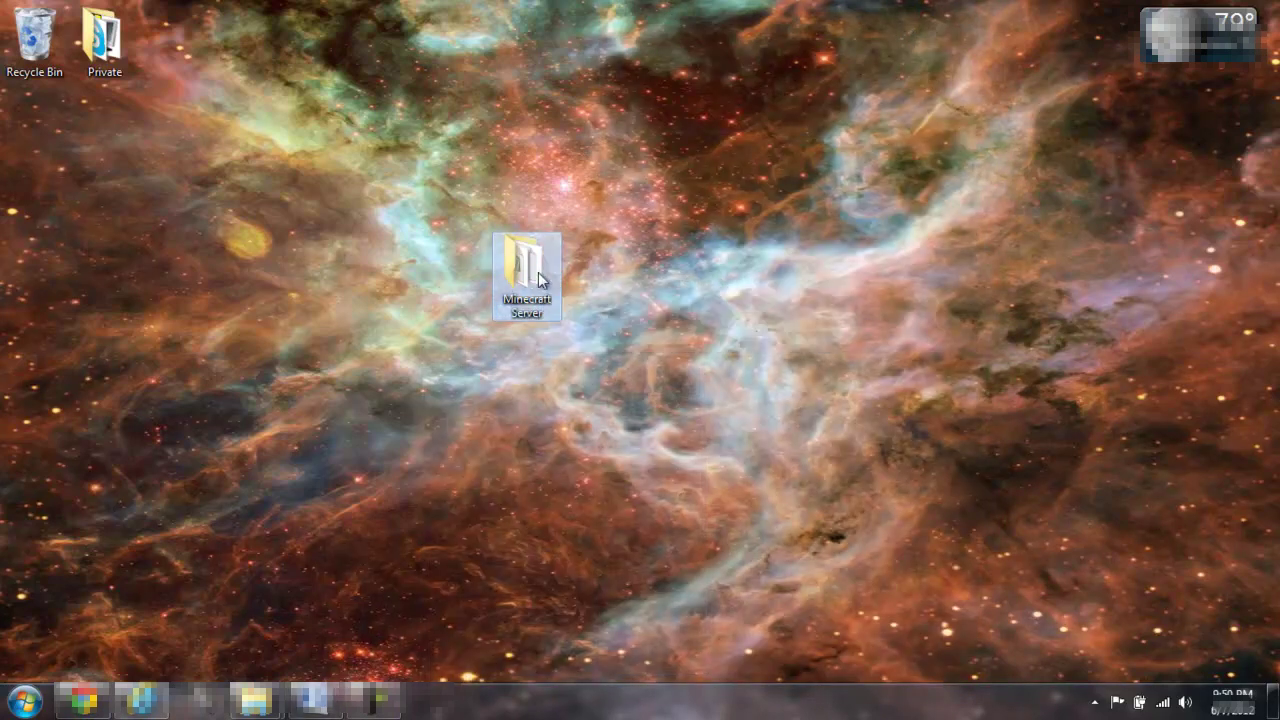
double_click(538, 279)
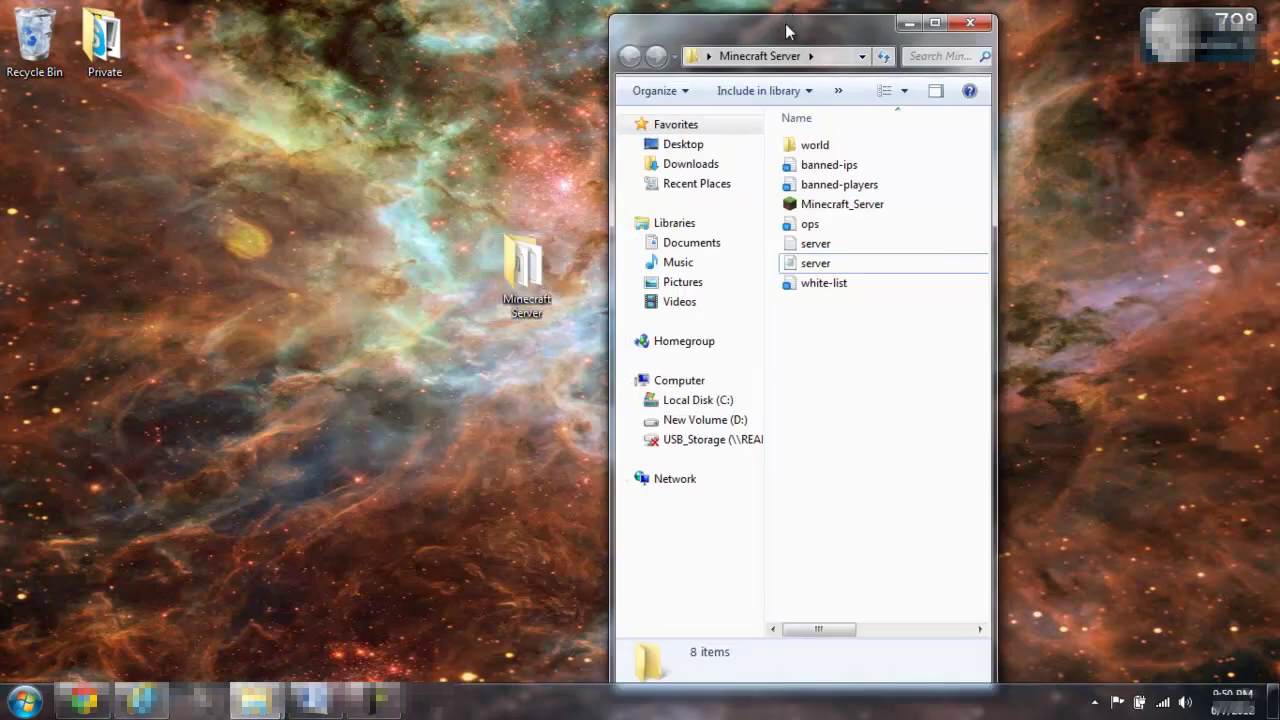
drag(787, 32, 823, 27)
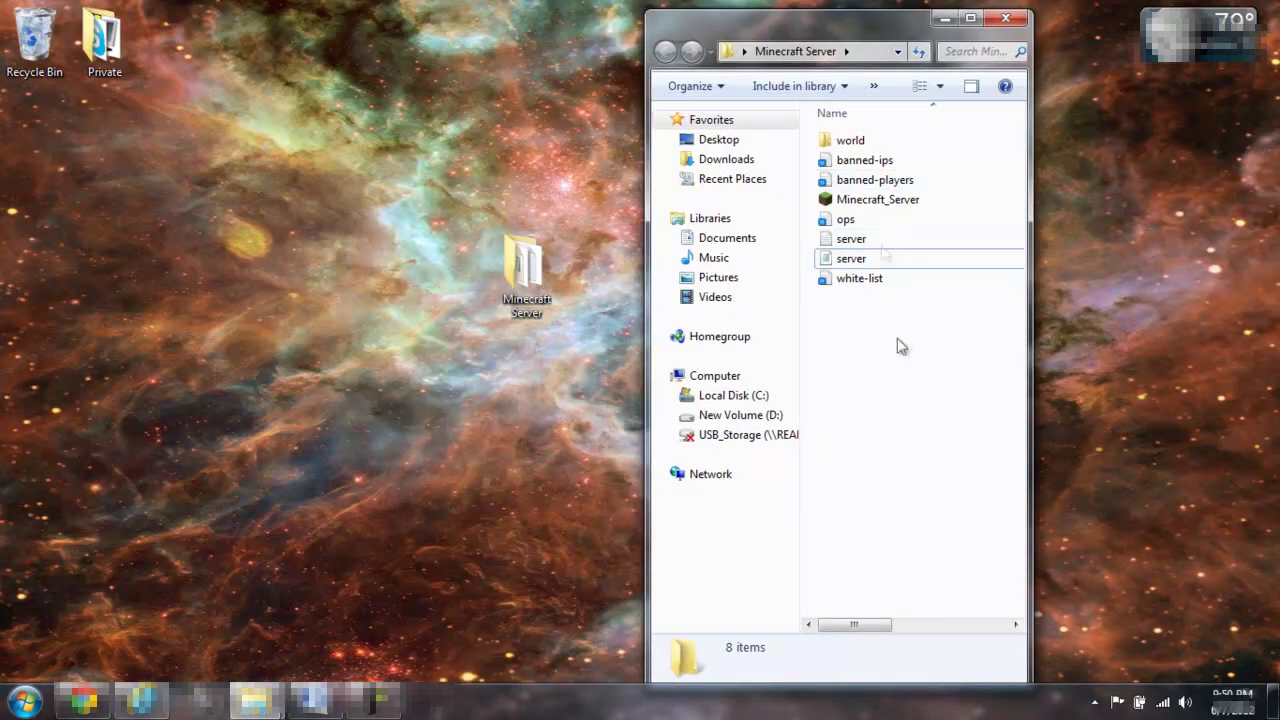
Launch Minecraft_Server.exe despite the security warning, then minimize the server and folder windows
double_click(871, 203)
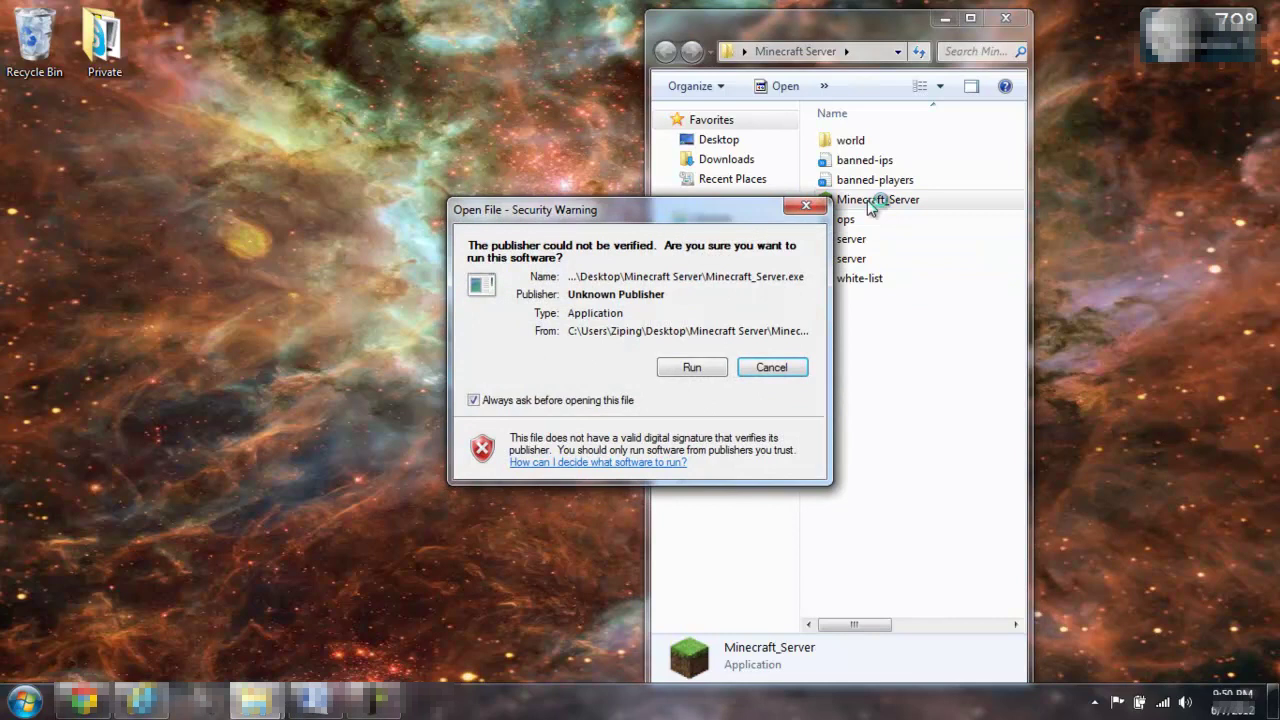
click(712, 368)
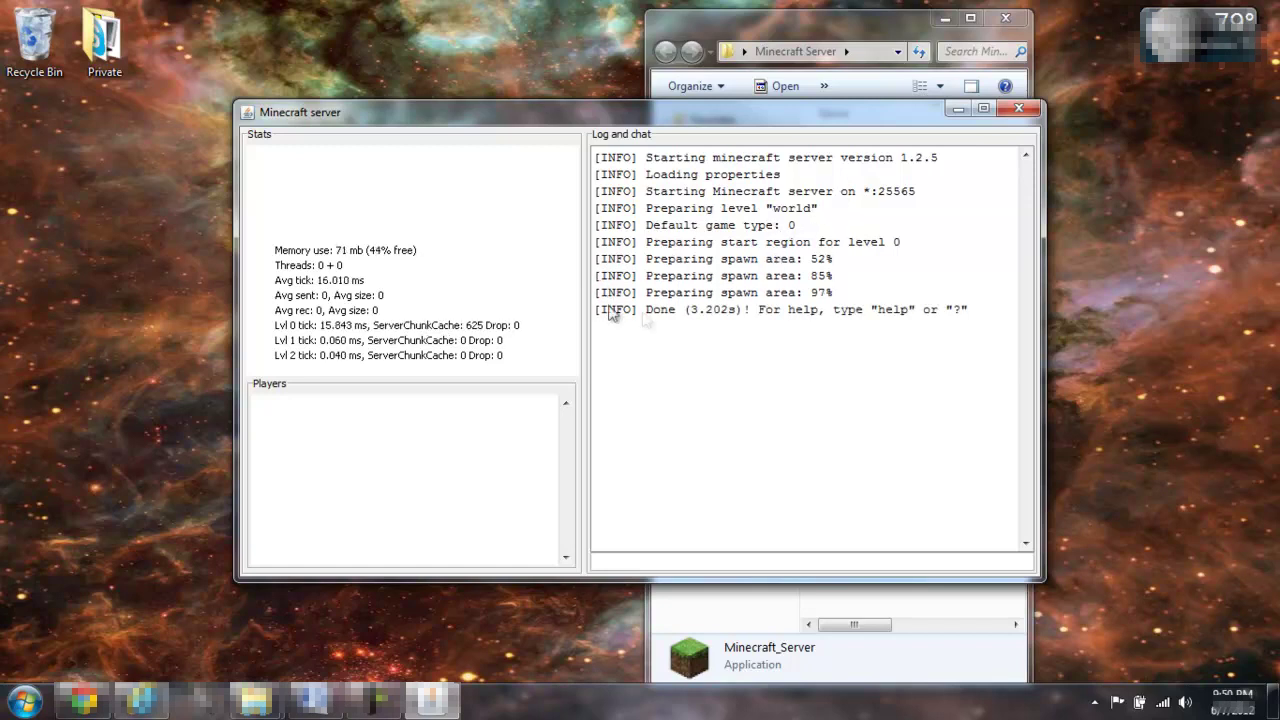
click(958, 108)
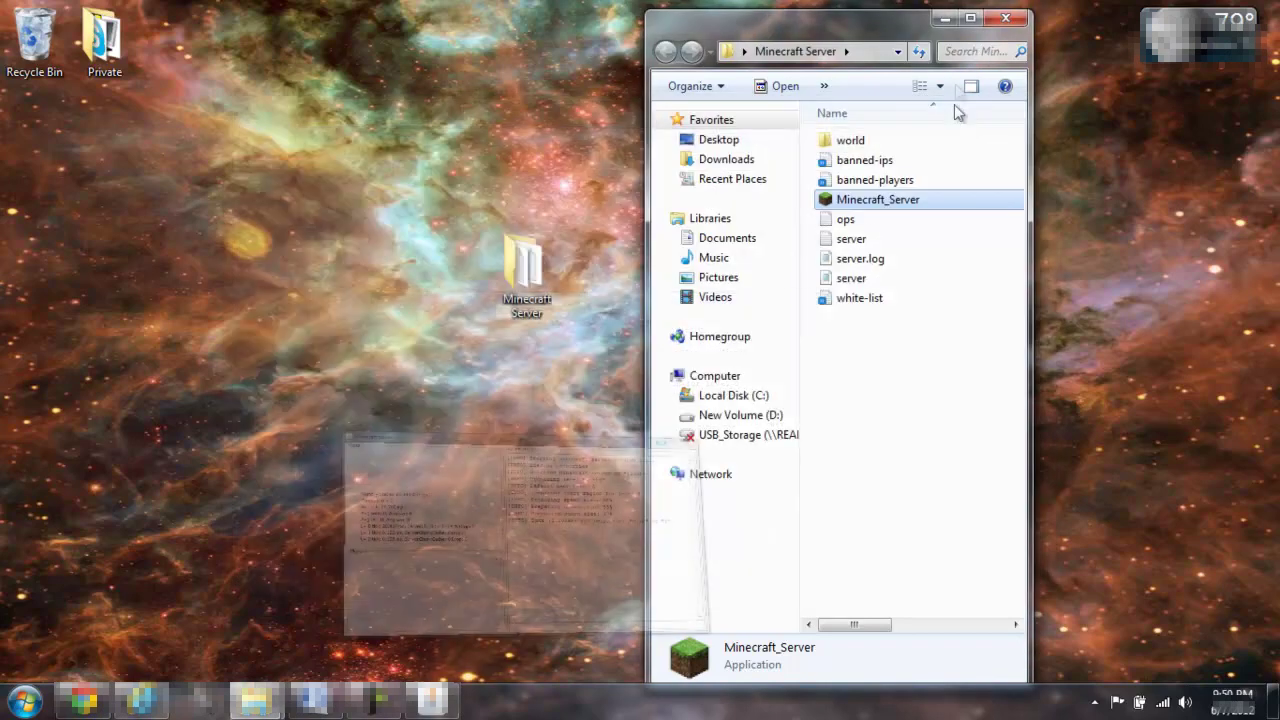
click(944, 20)
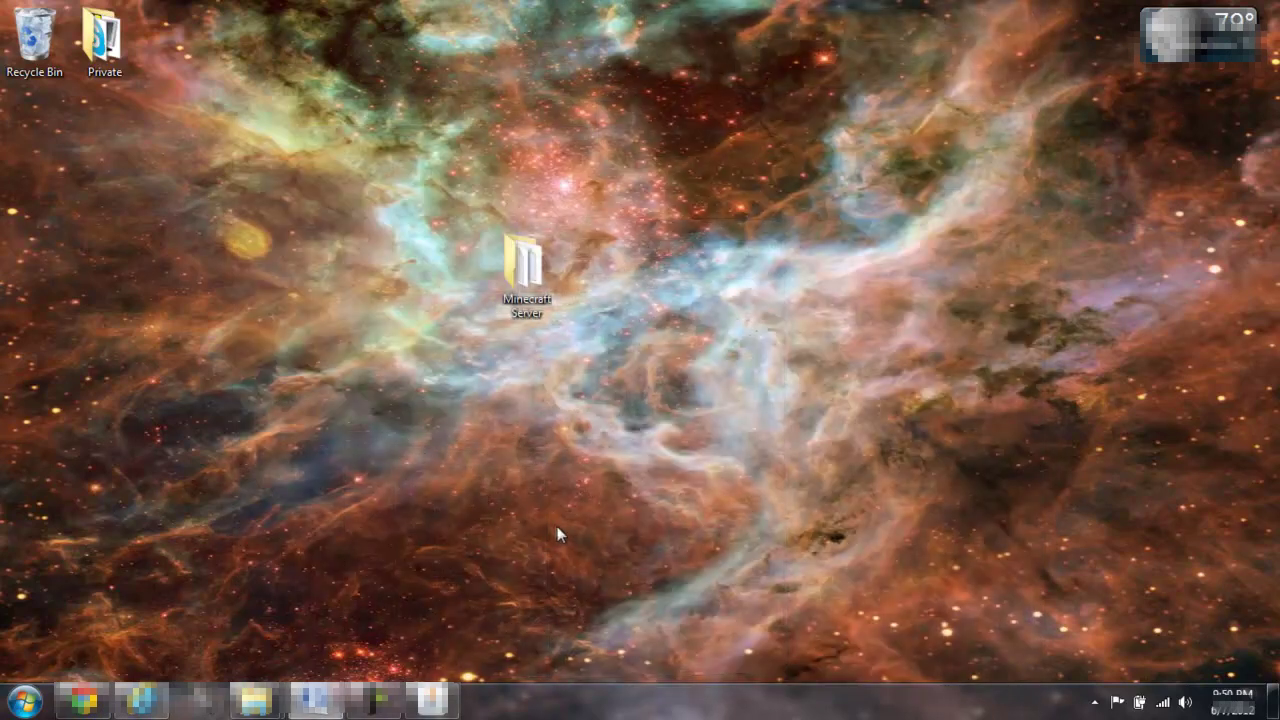
Load yougetsignal.com in Chrome's Google tab
click(98, 705)
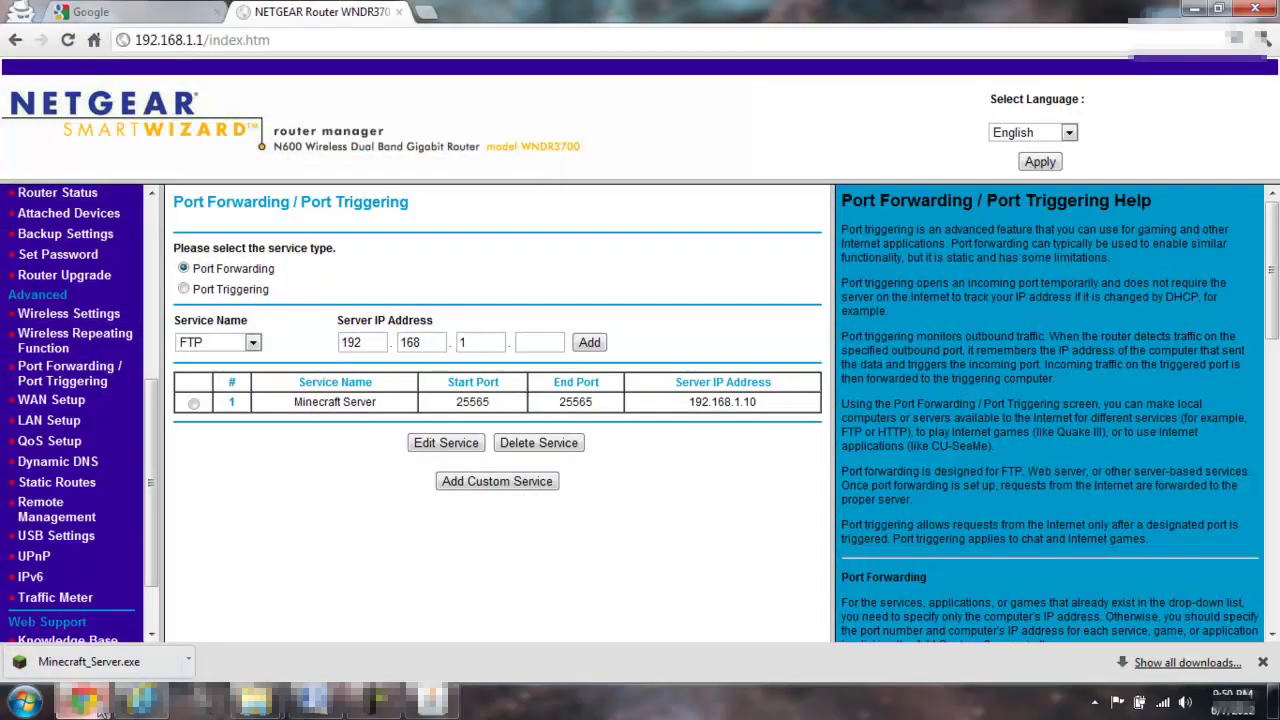
click(135, 10)
click(291, 42)
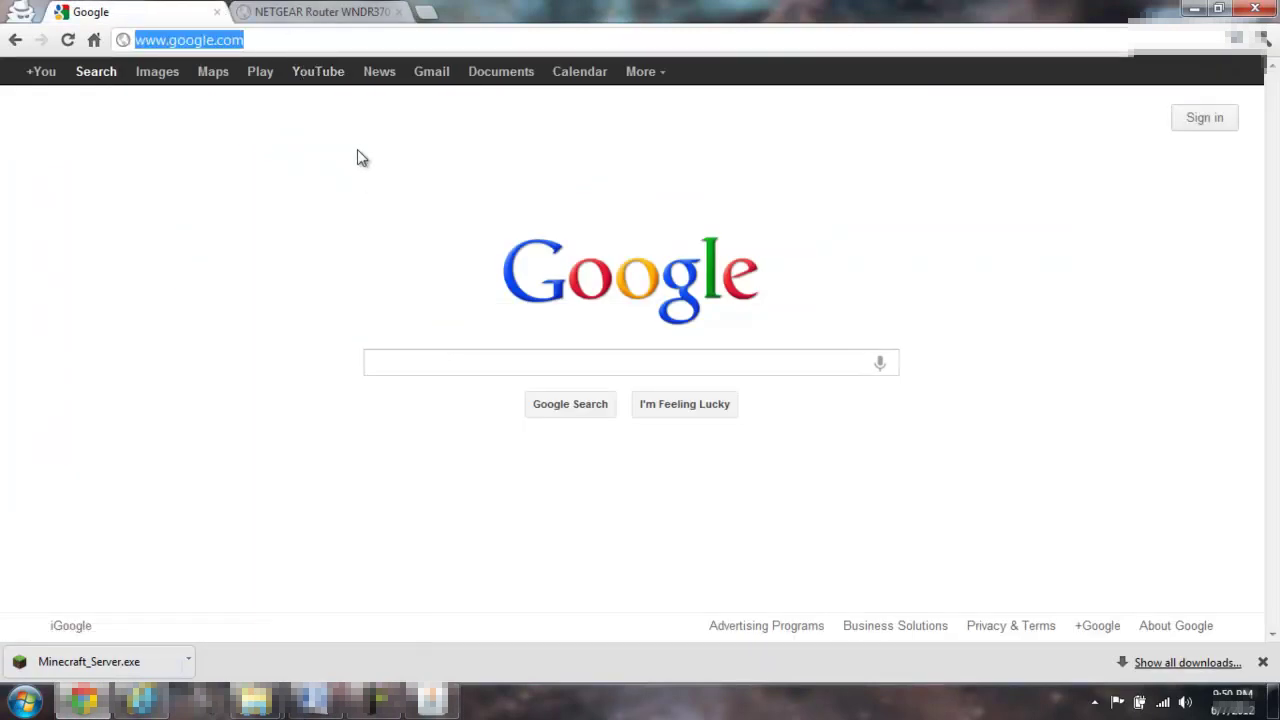
text(yougetsignal.com)
key(Return)
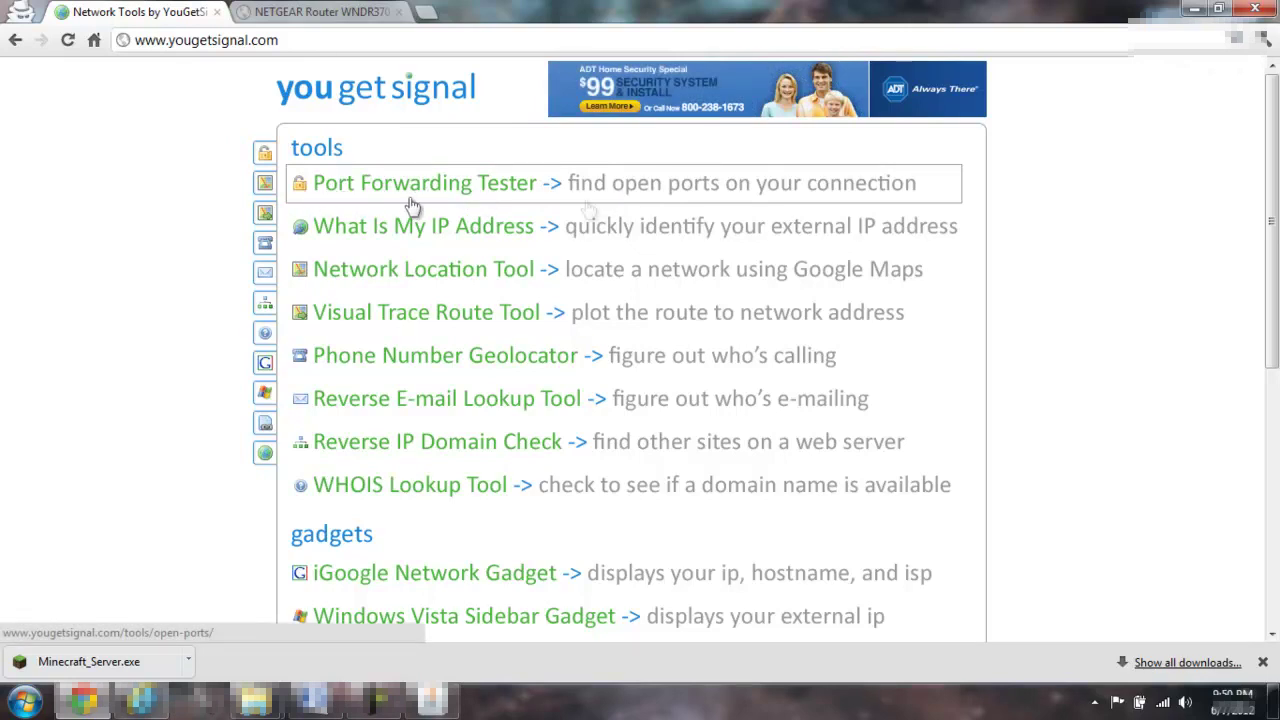
Open the Port Forwarding Tester from YouGetSignal's tools list
click(545, 205)
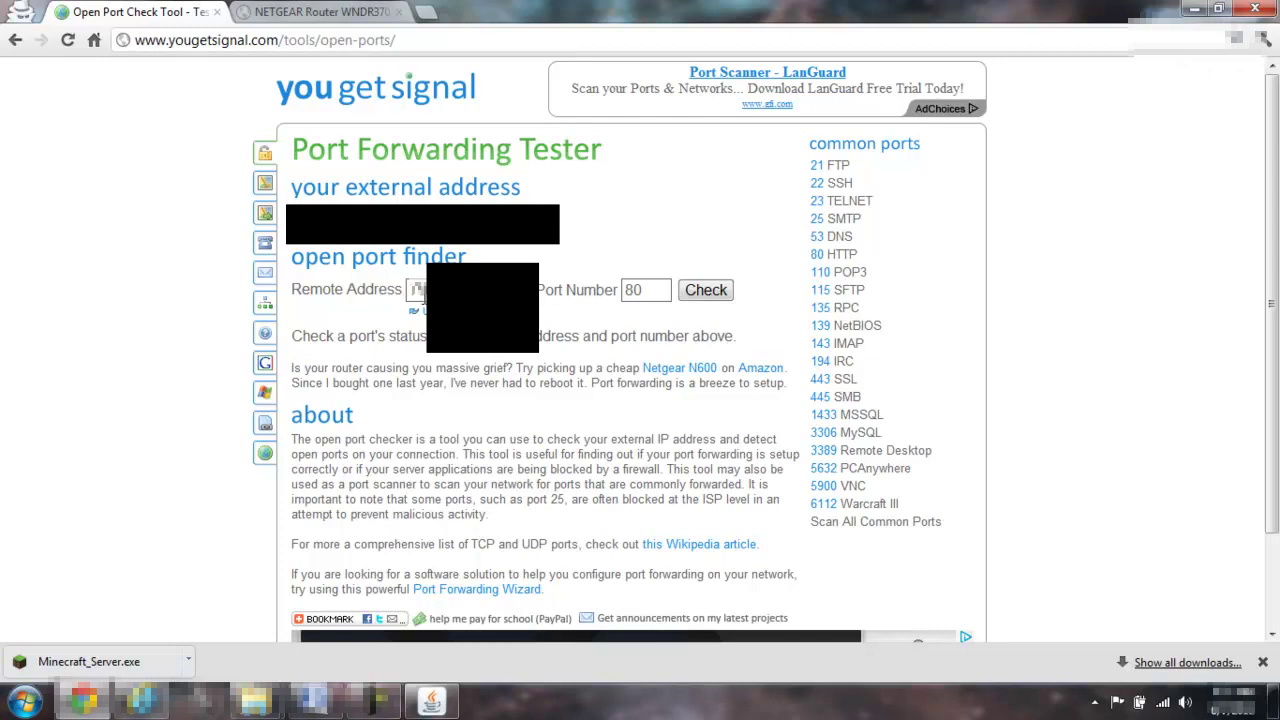
Check port 80 (closed), then test port 25565 and confirm it is open
click(705, 290)
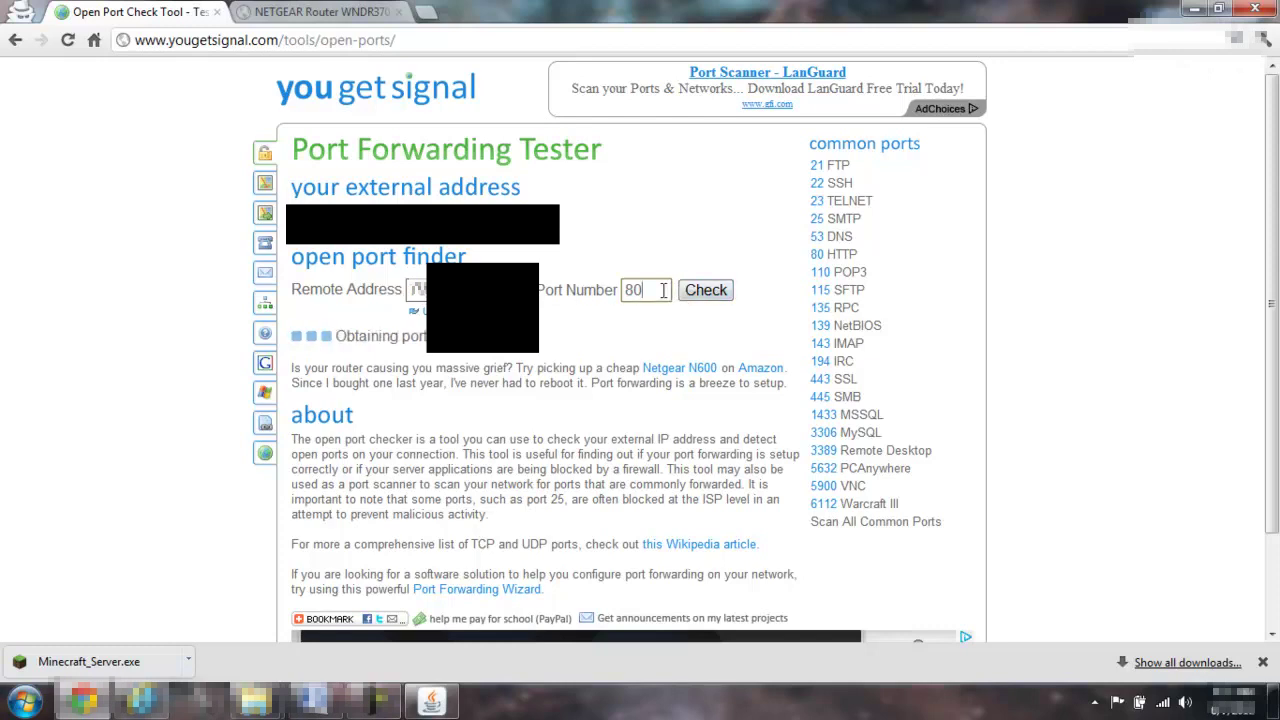
double_click(662, 290)
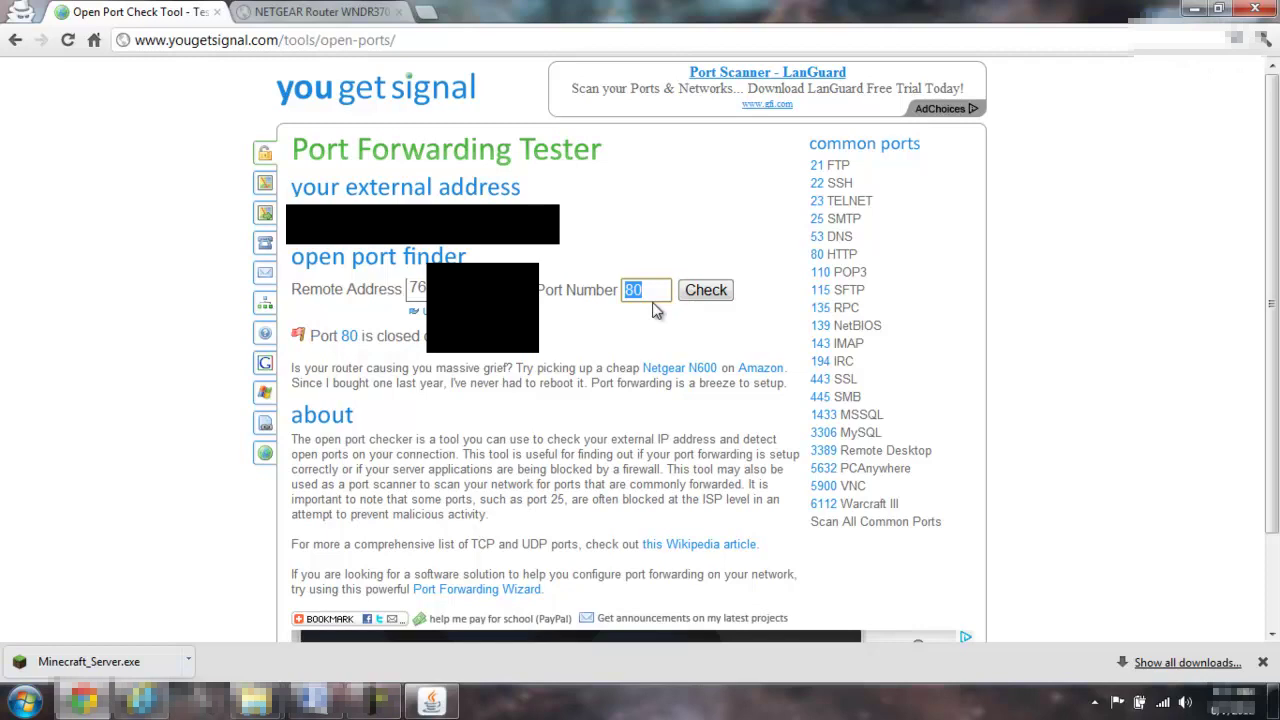
text(25565)
click(704, 298)
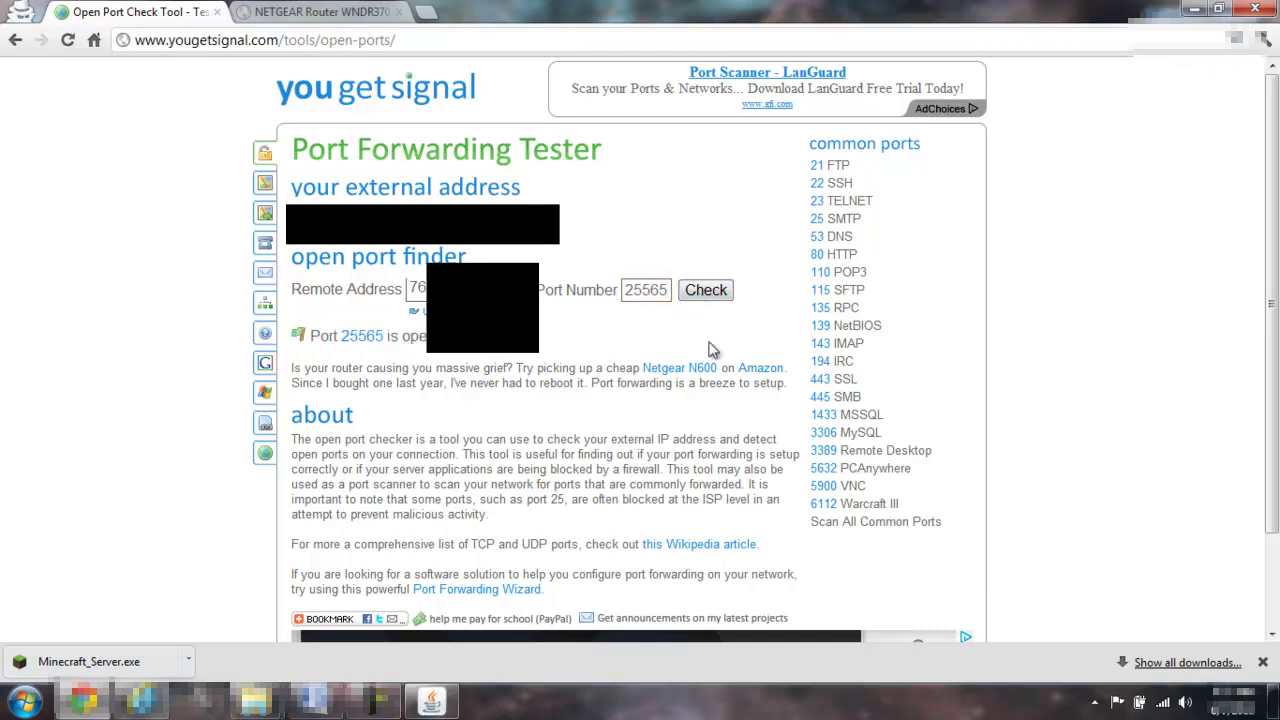